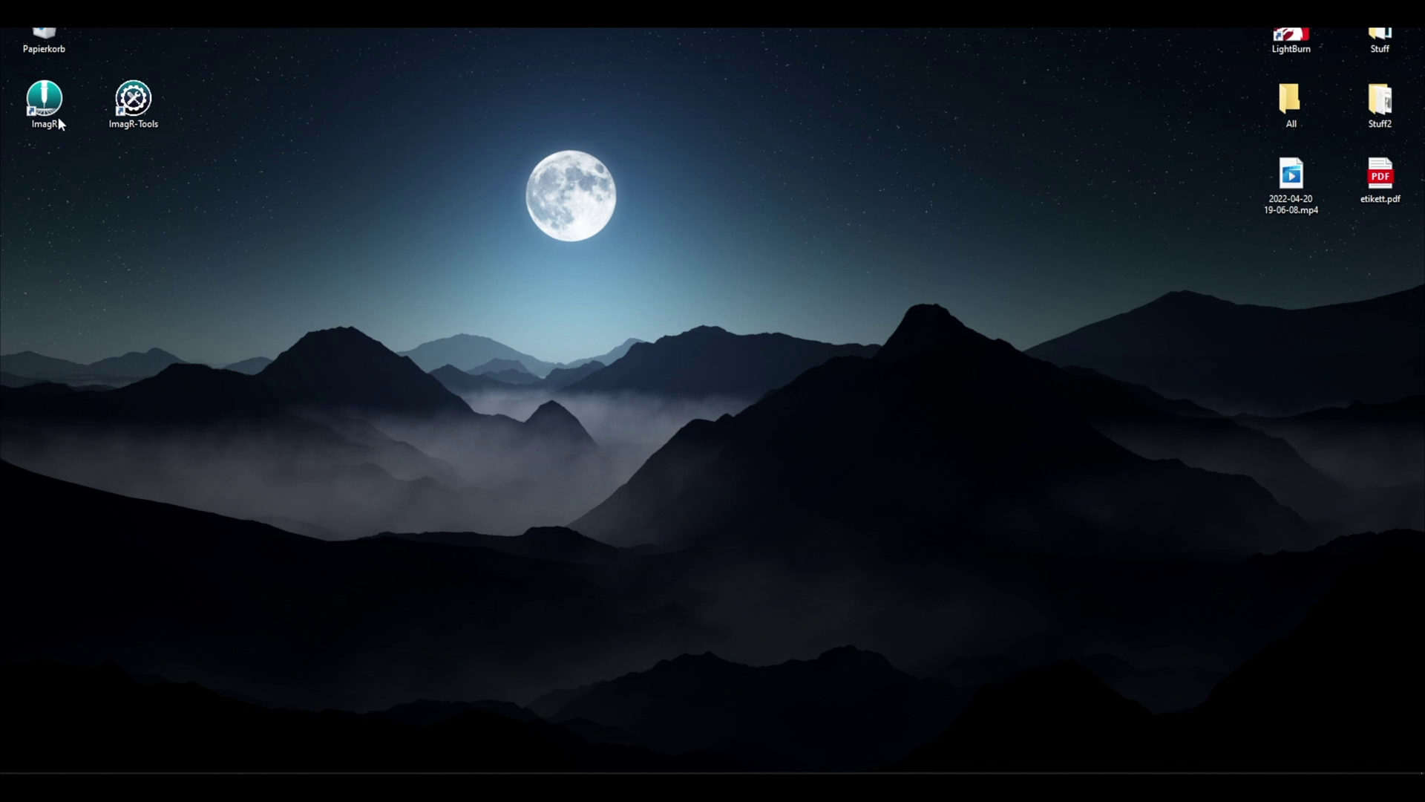
# Step: Launch ImagR and load the Porsche JPG from the Downloads folder
pyautogui.doubleClick(58, 119)
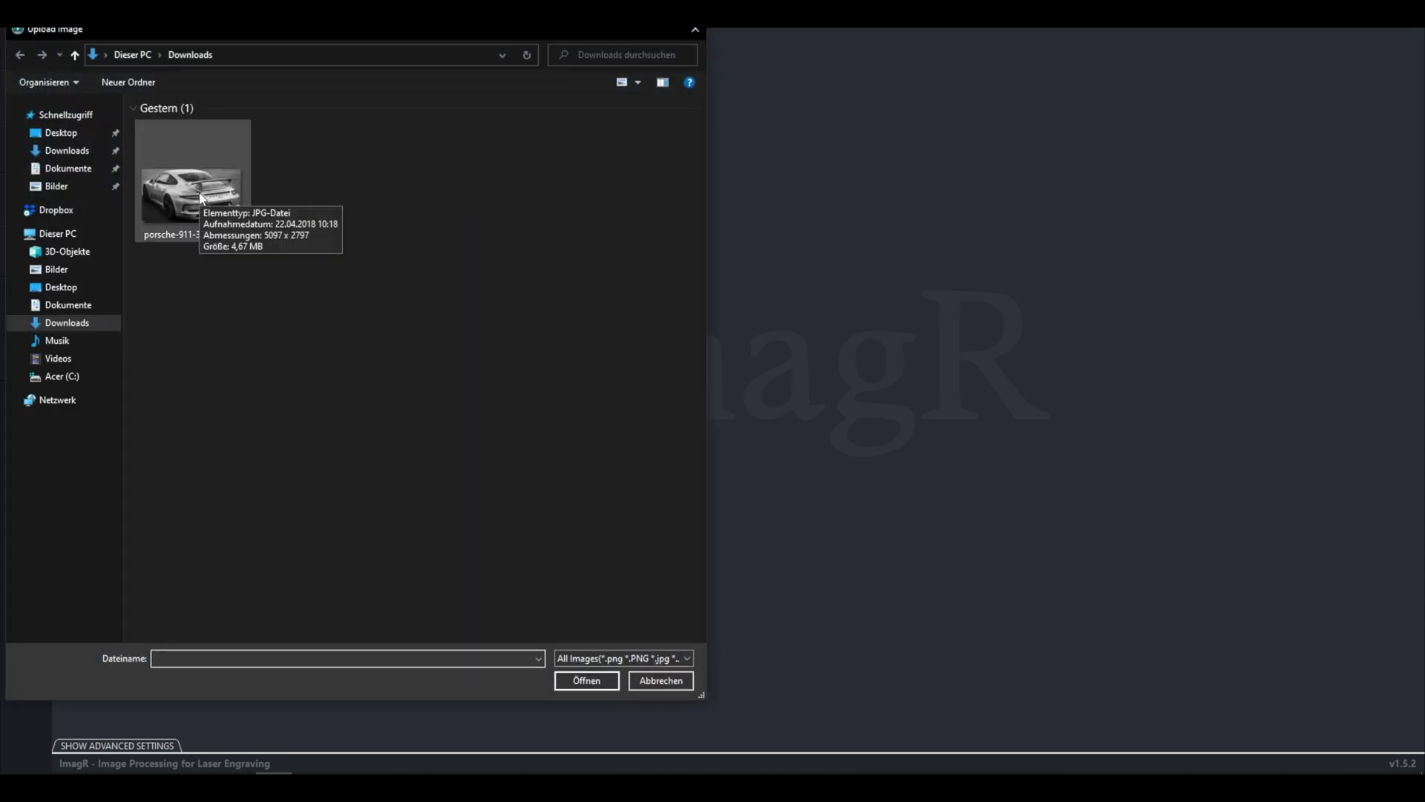
pyautogui.doubleClick(201, 197)
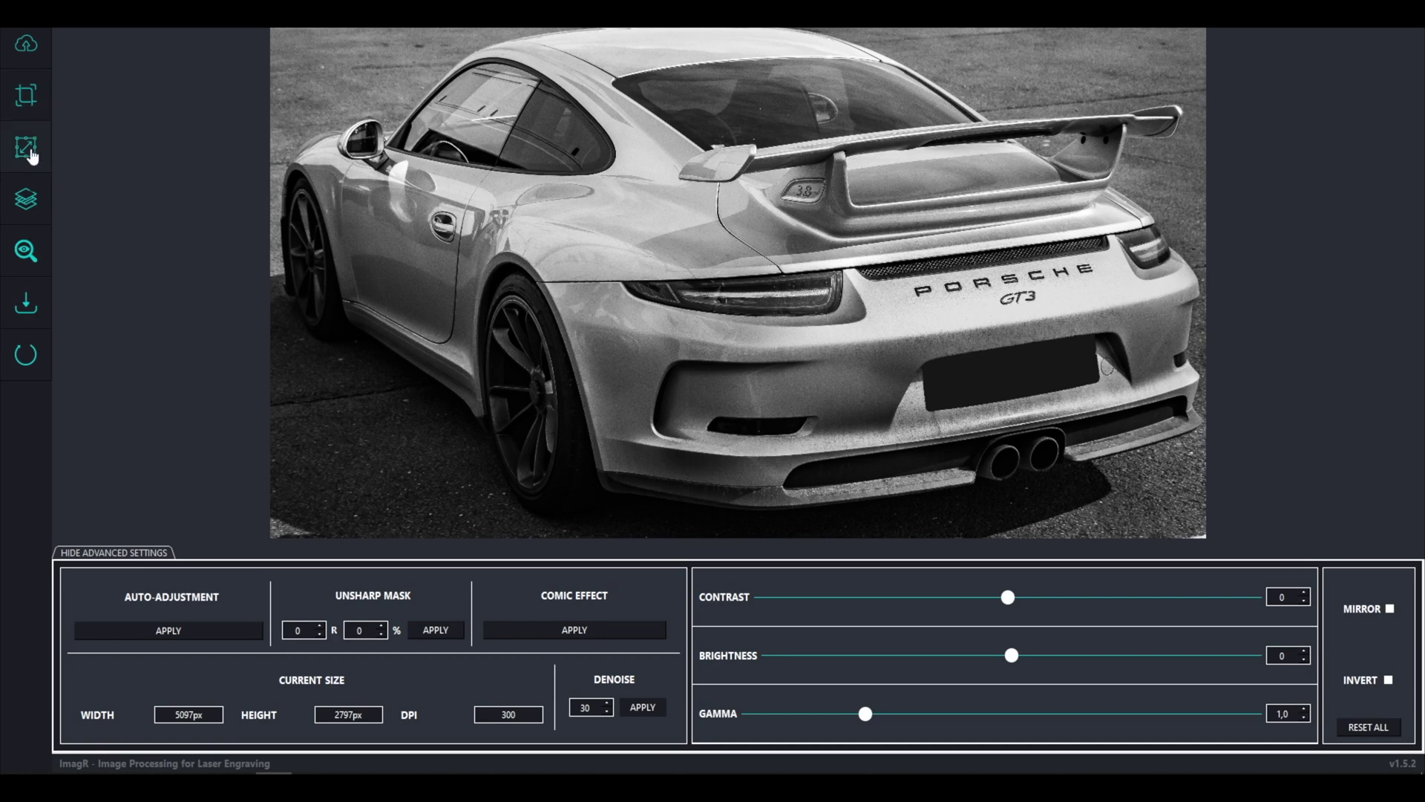
# Step: Resize the photo to 250 mm wide at 212 DPI, keeping its proportions
pyautogui.click(29, 151)
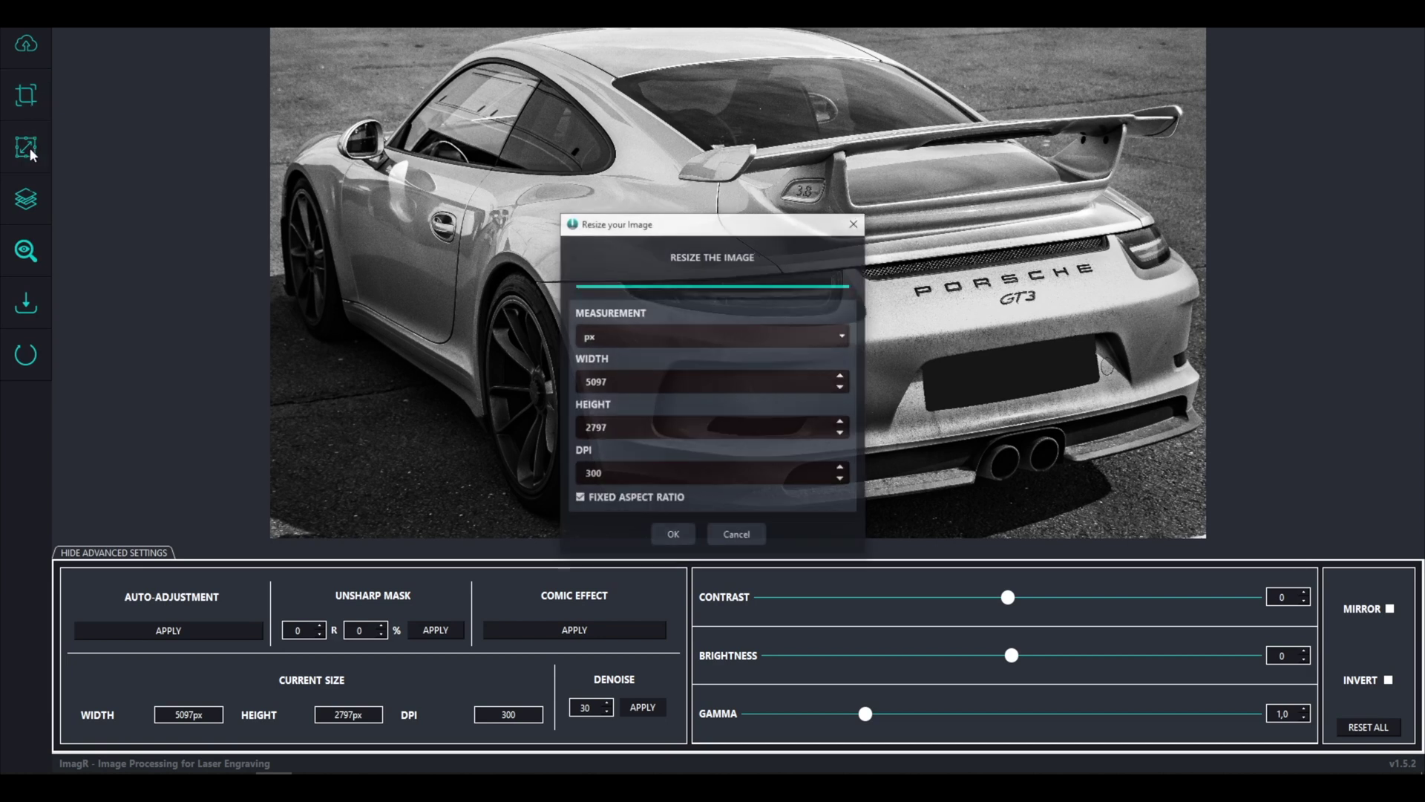
pyautogui.click(608, 340)
pyautogui.click(592, 374)
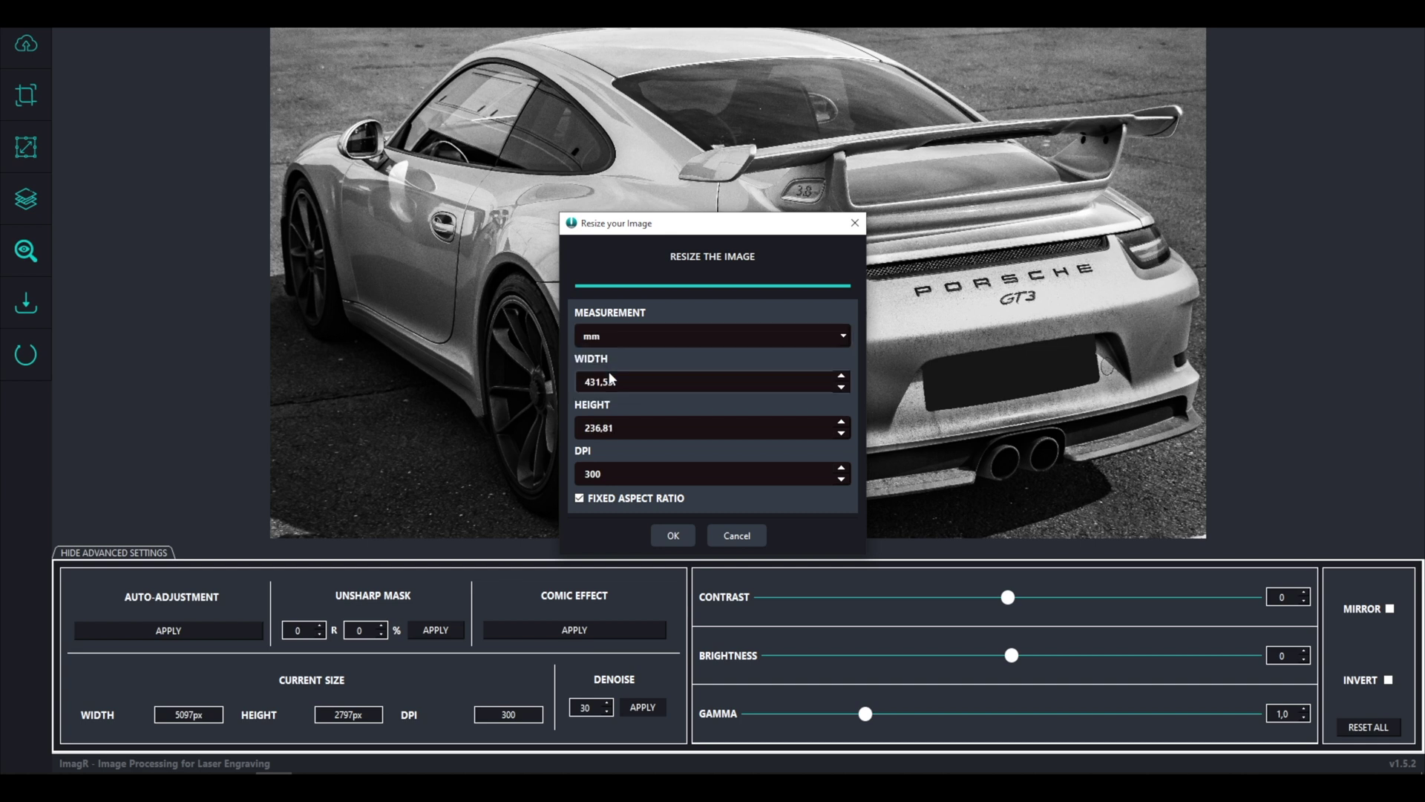
pyautogui.moveTo(641, 381); pyautogui.dragTo(557, 383)
pyautogui.write('250')
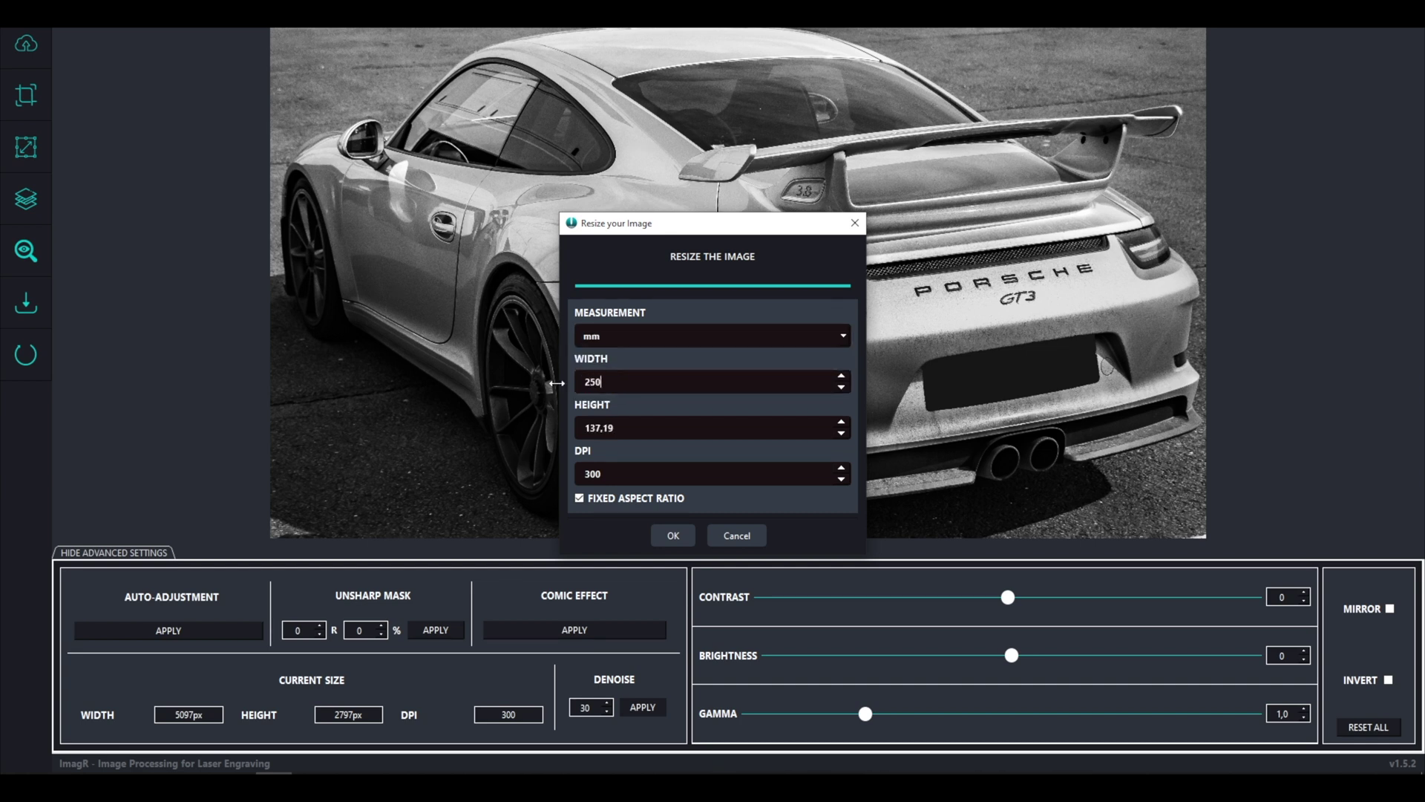
pyautogui.press('Tab')
pyautogui.press('Tab')
pyautogui.write('21')
pyautogui.click(678, 540)
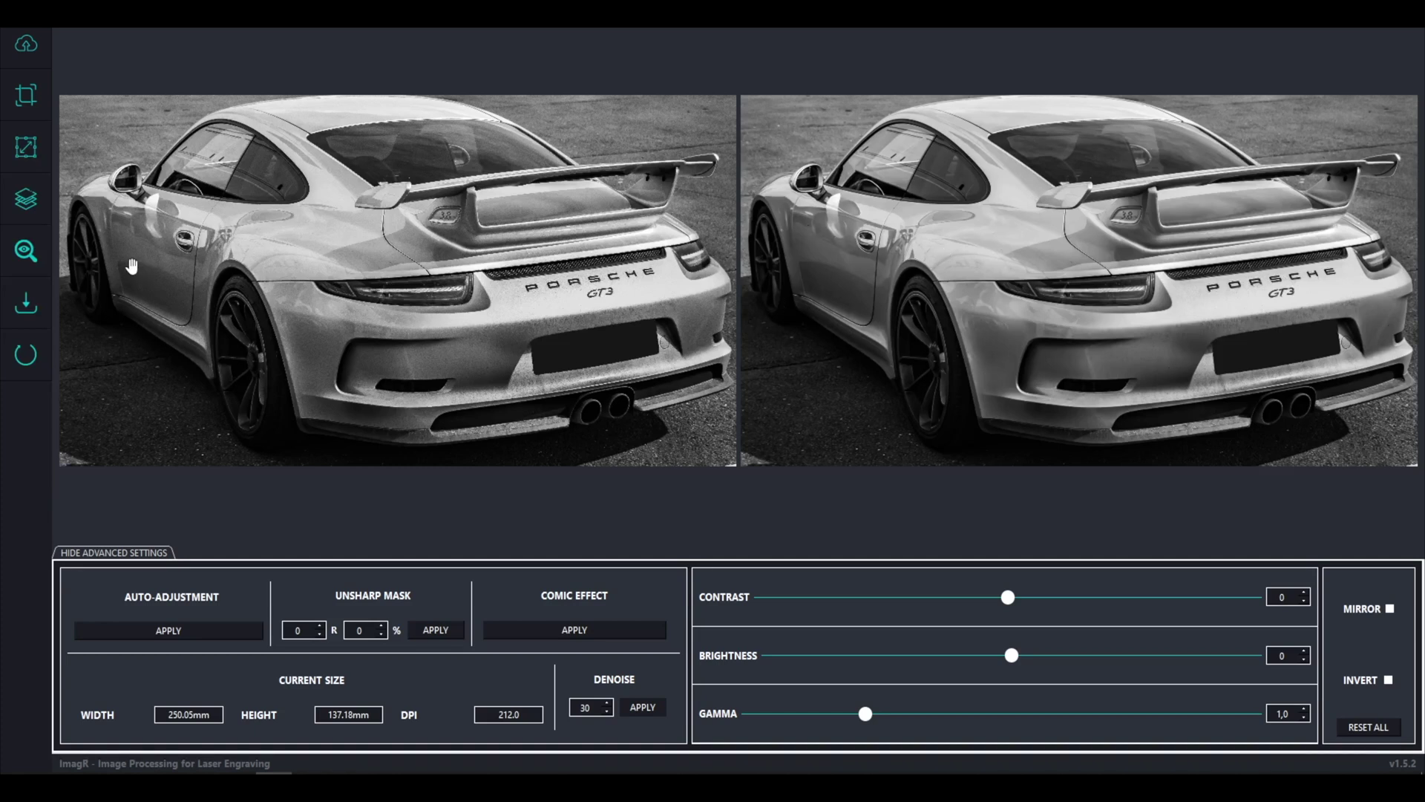
# Step: Dither the photo with the Skeldon Wood material from the SKELDON tab
pyautogui.click(37, 217)
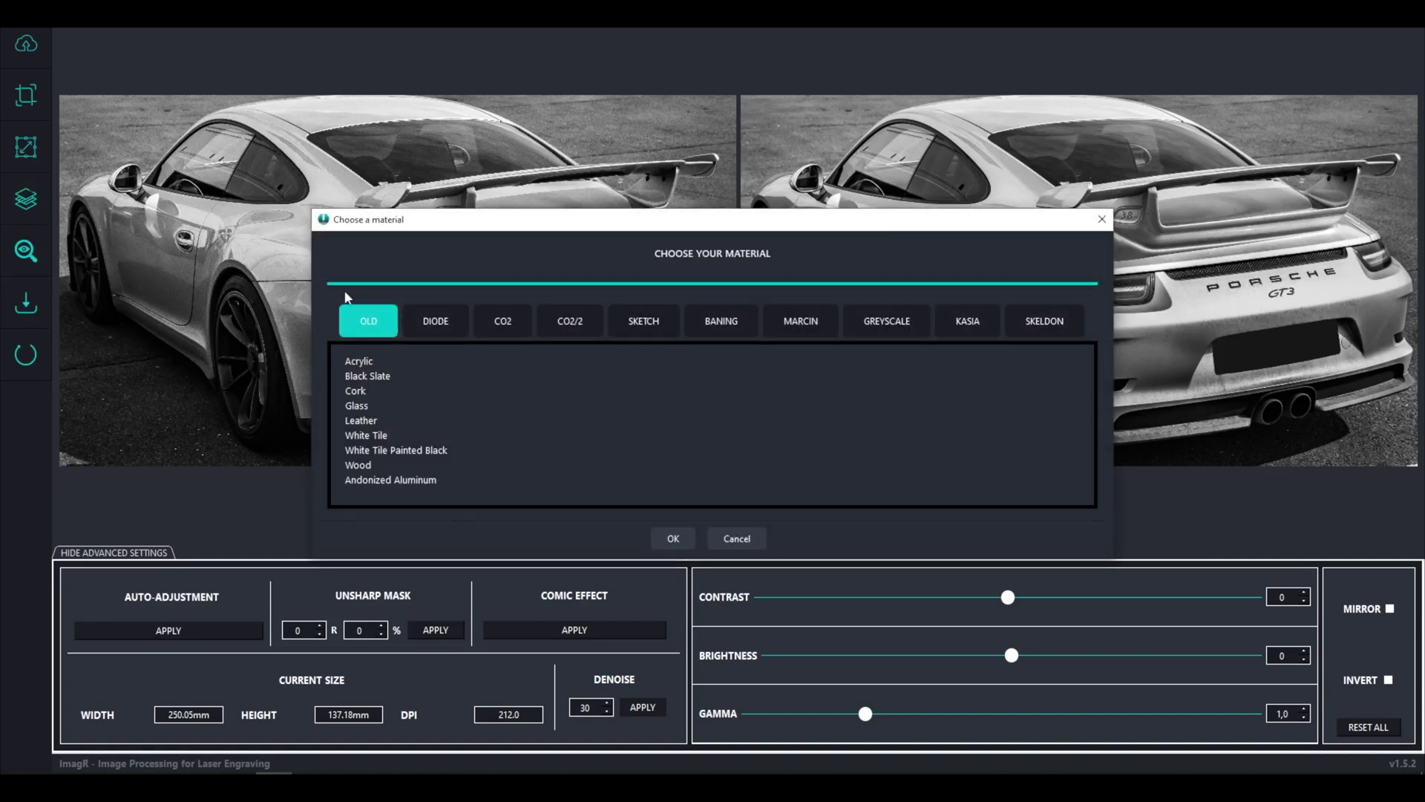
pyautogui.click(1032, 329)
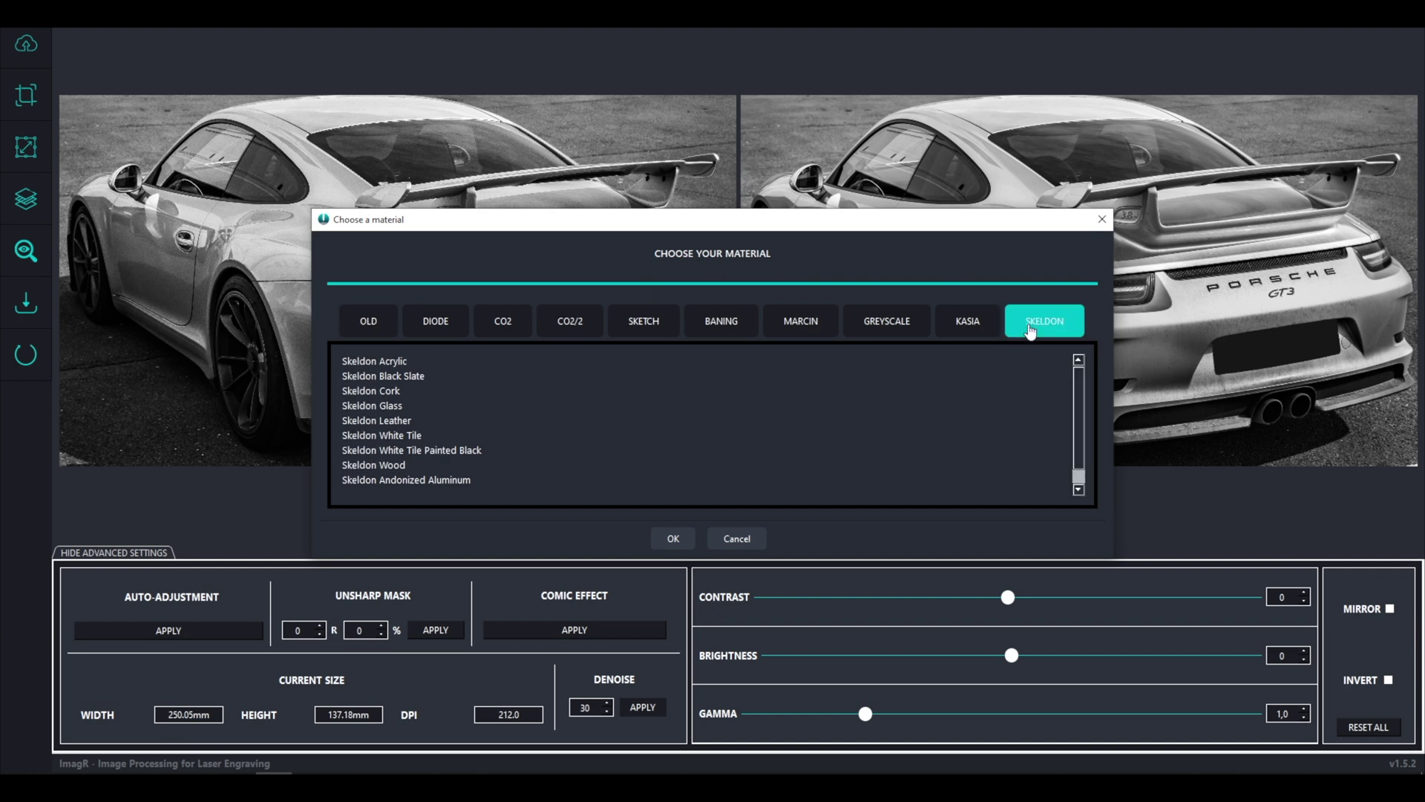
pyautogui.click(377, 465)
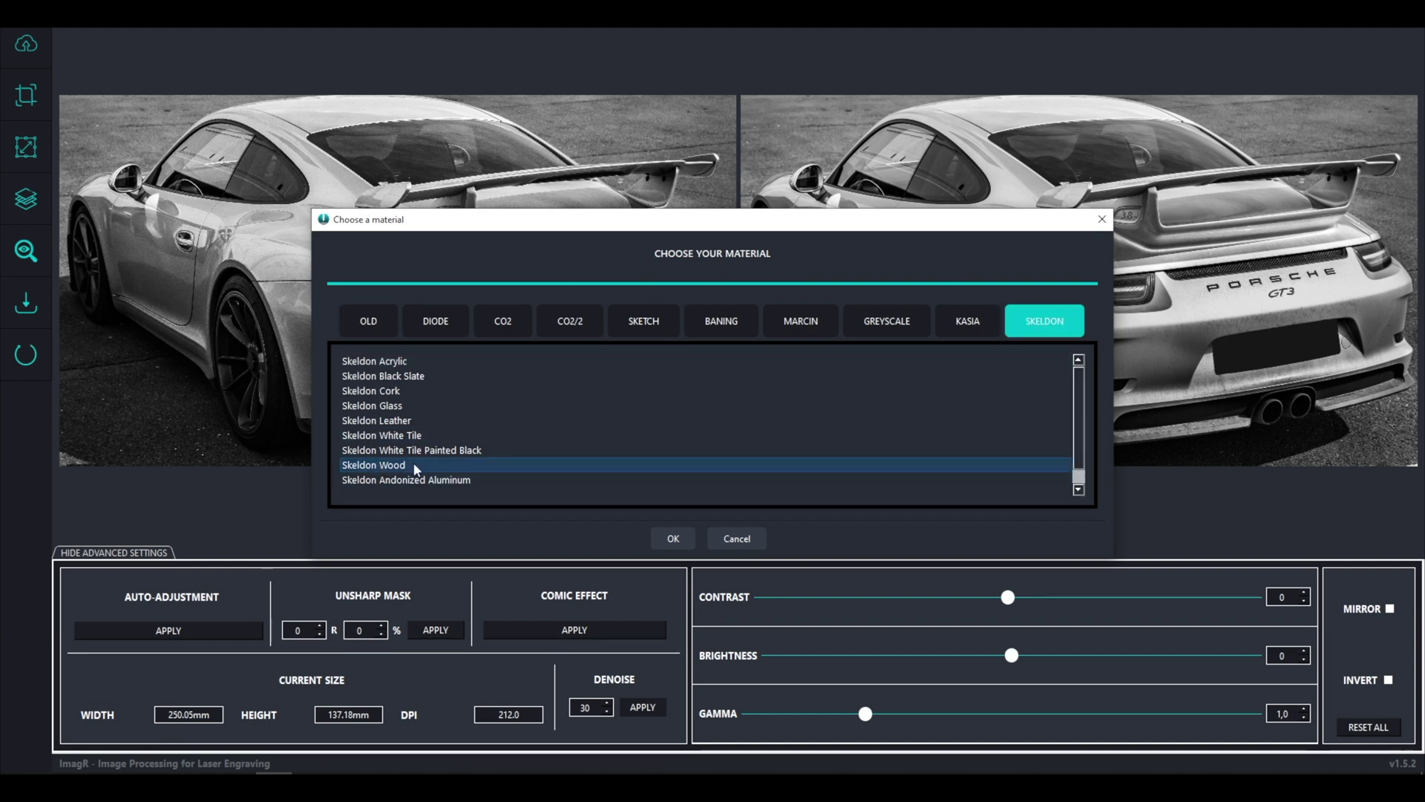
pyautogui.click(677, 538)
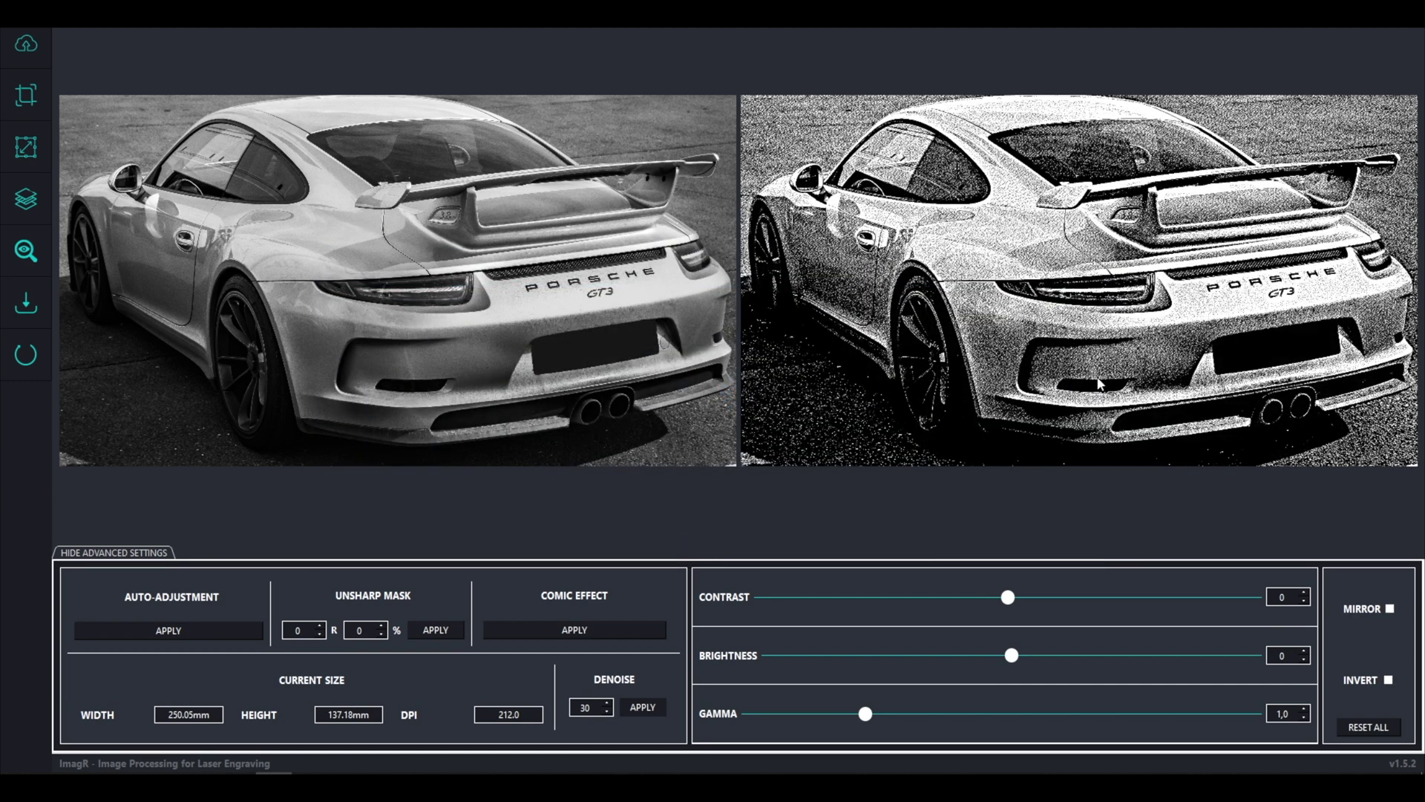
# Step: Raise gamma from 1,0 to 2,3, checking the rear wheel close-up in the preview
pyautogui.scroll(2, 1097, 384)
pyautogui.scroll(-2, 1087, 386)
pyautogui.scroll(3, 891, 417)
pyautogui.moveTo(892, 417); pyautogui.dragTo(954, 296)
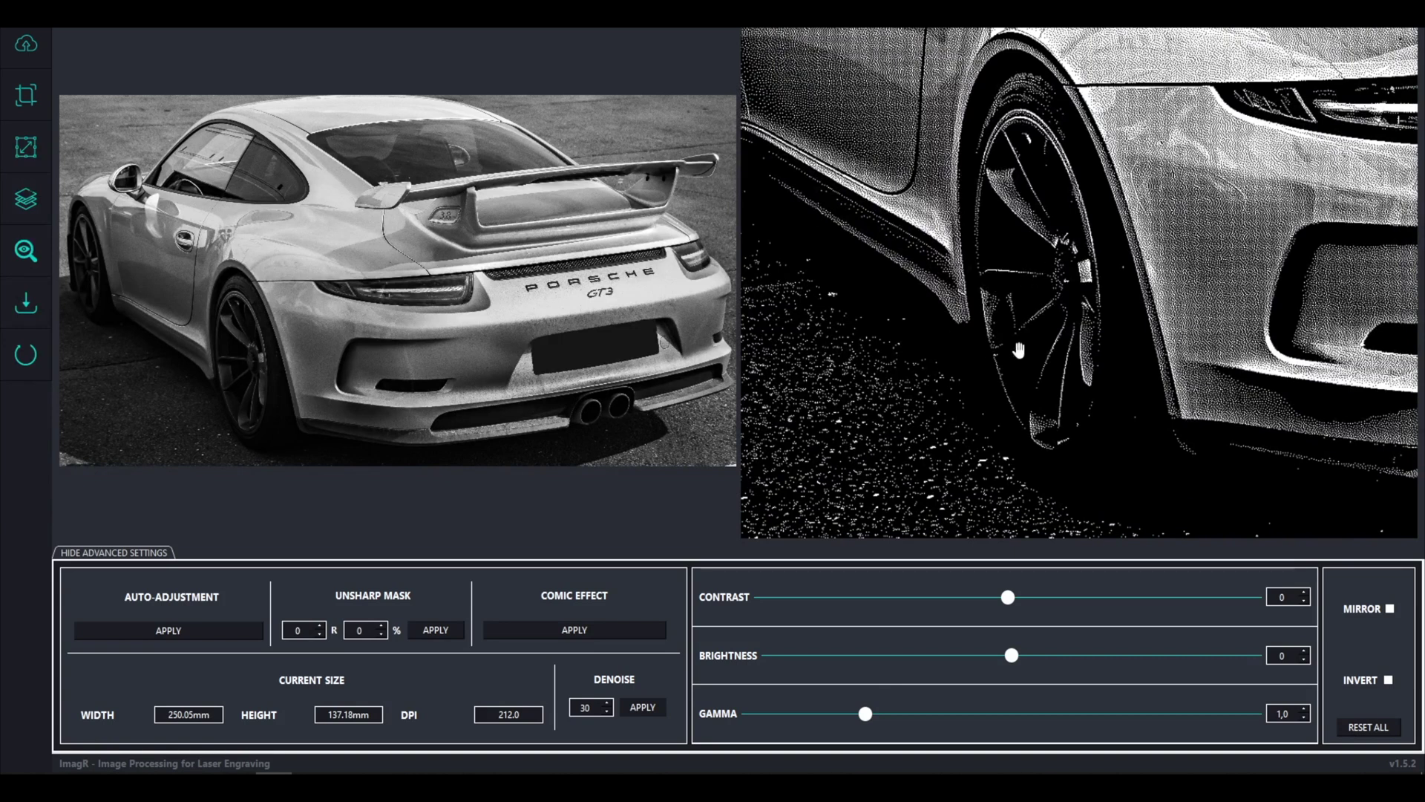
pyautogui.scroll(-3, 1043, 335)
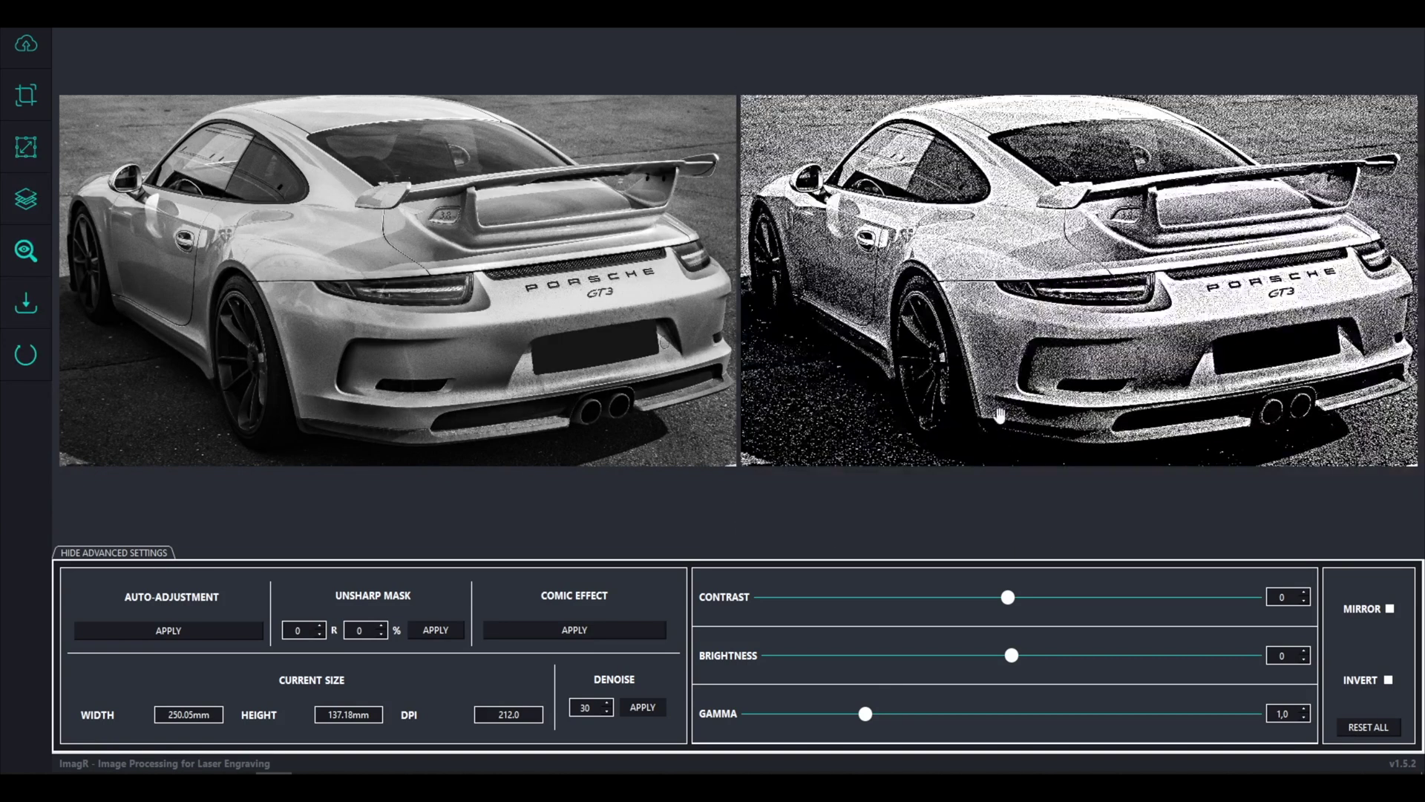
pyautogui.moveTo(867, 715); pyautogui.dragTo(1033, 714)
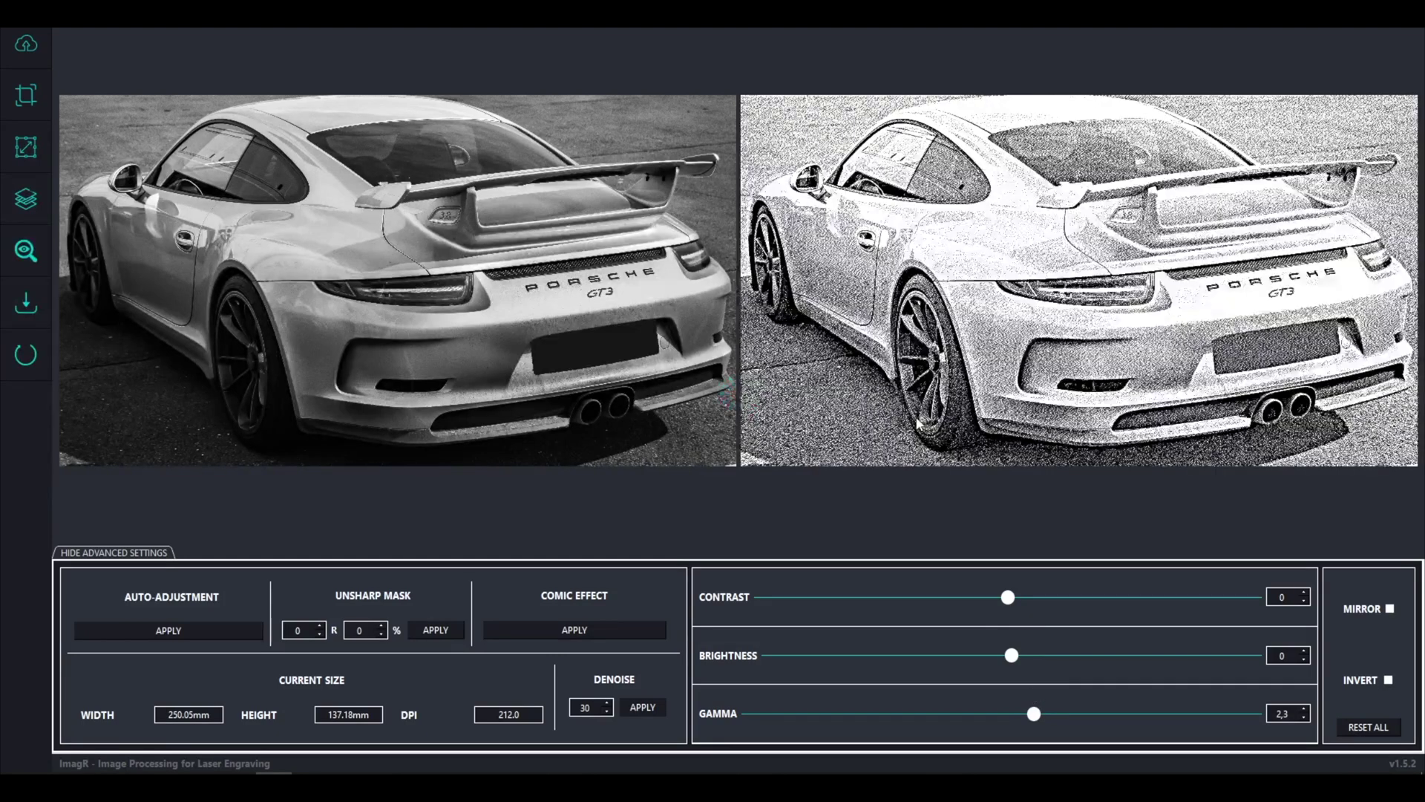
pyautogui.scroll(3, 930, 425)
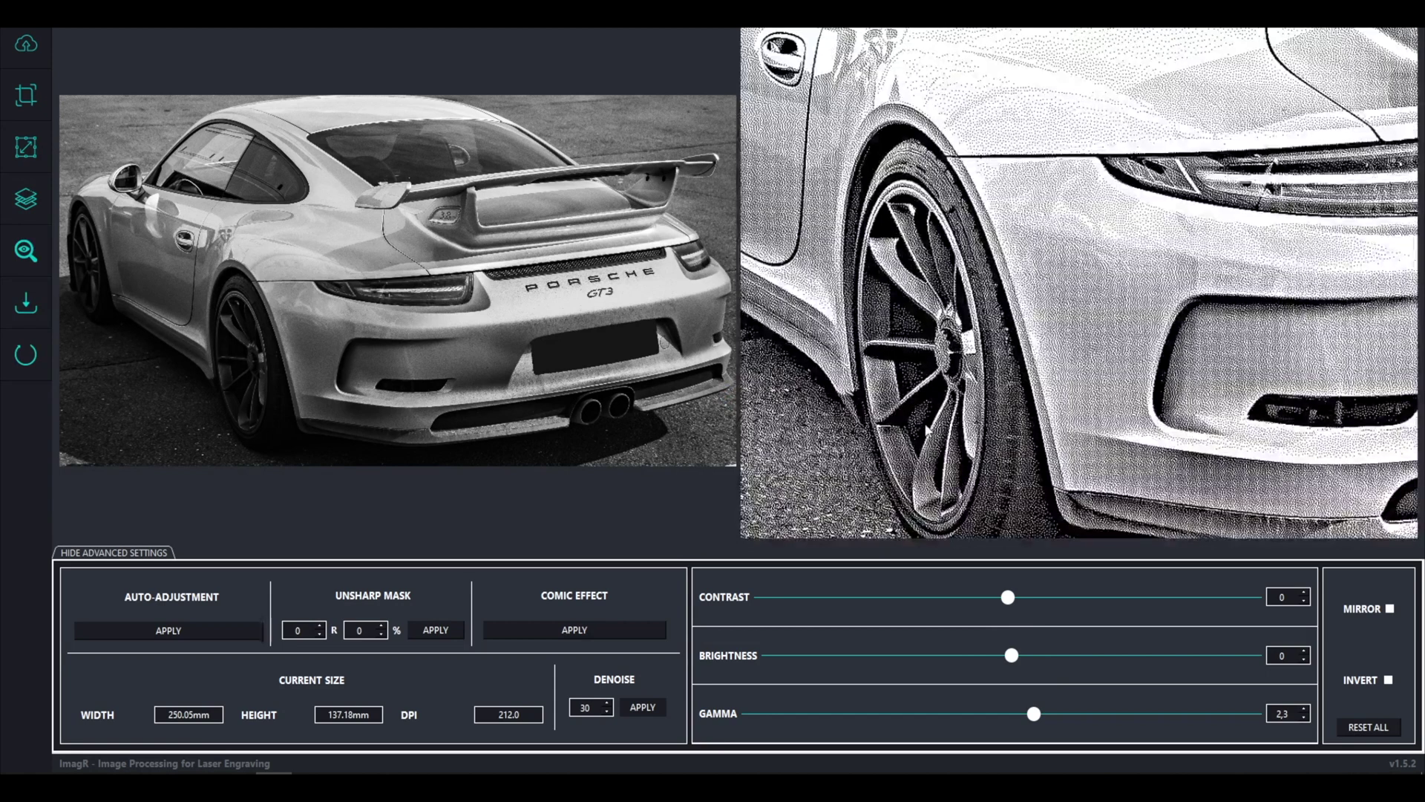
pyautogui.scroll(-3, 1036, 387)
pyautogui.scroll(-2, 1036, 387)
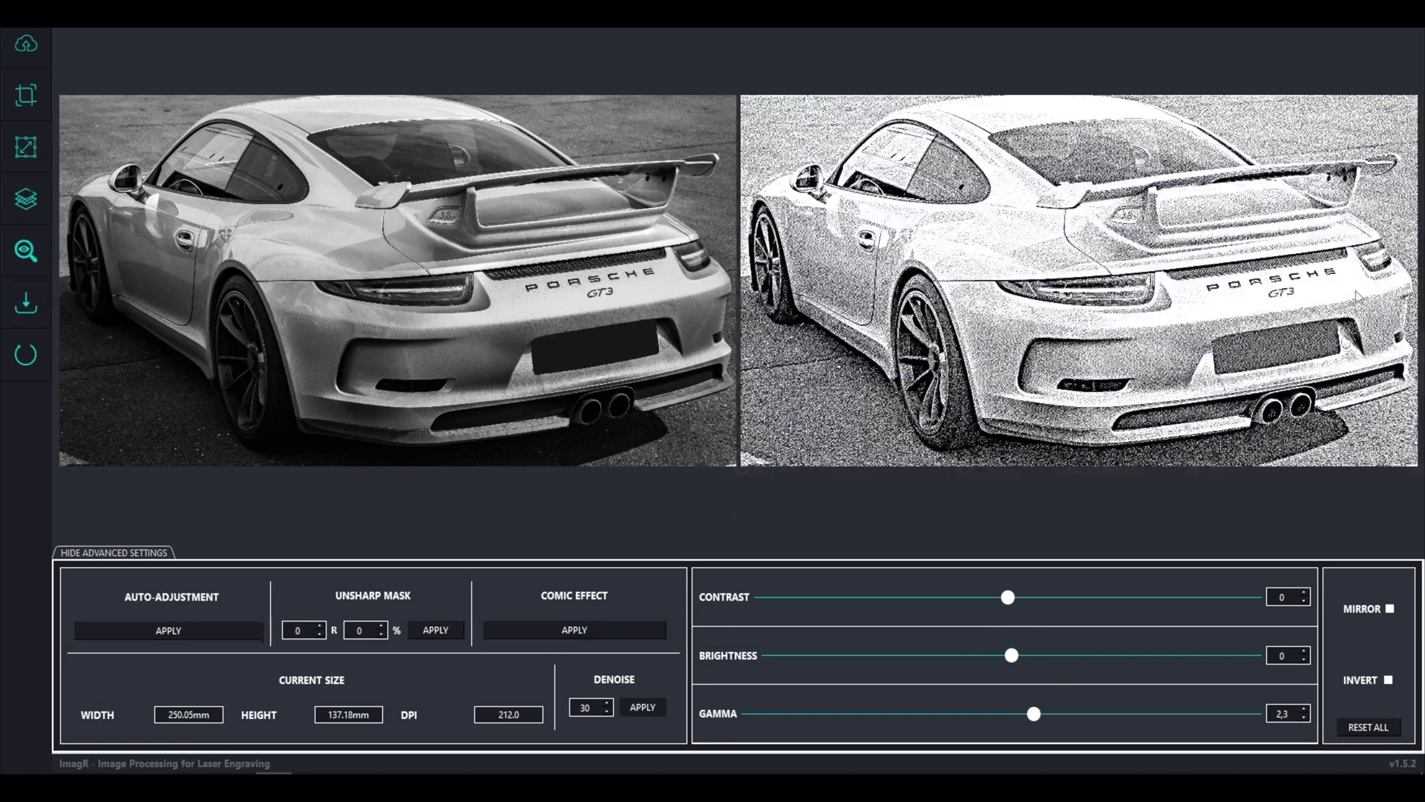
pyautogui.scroll(3, 1329, 282)
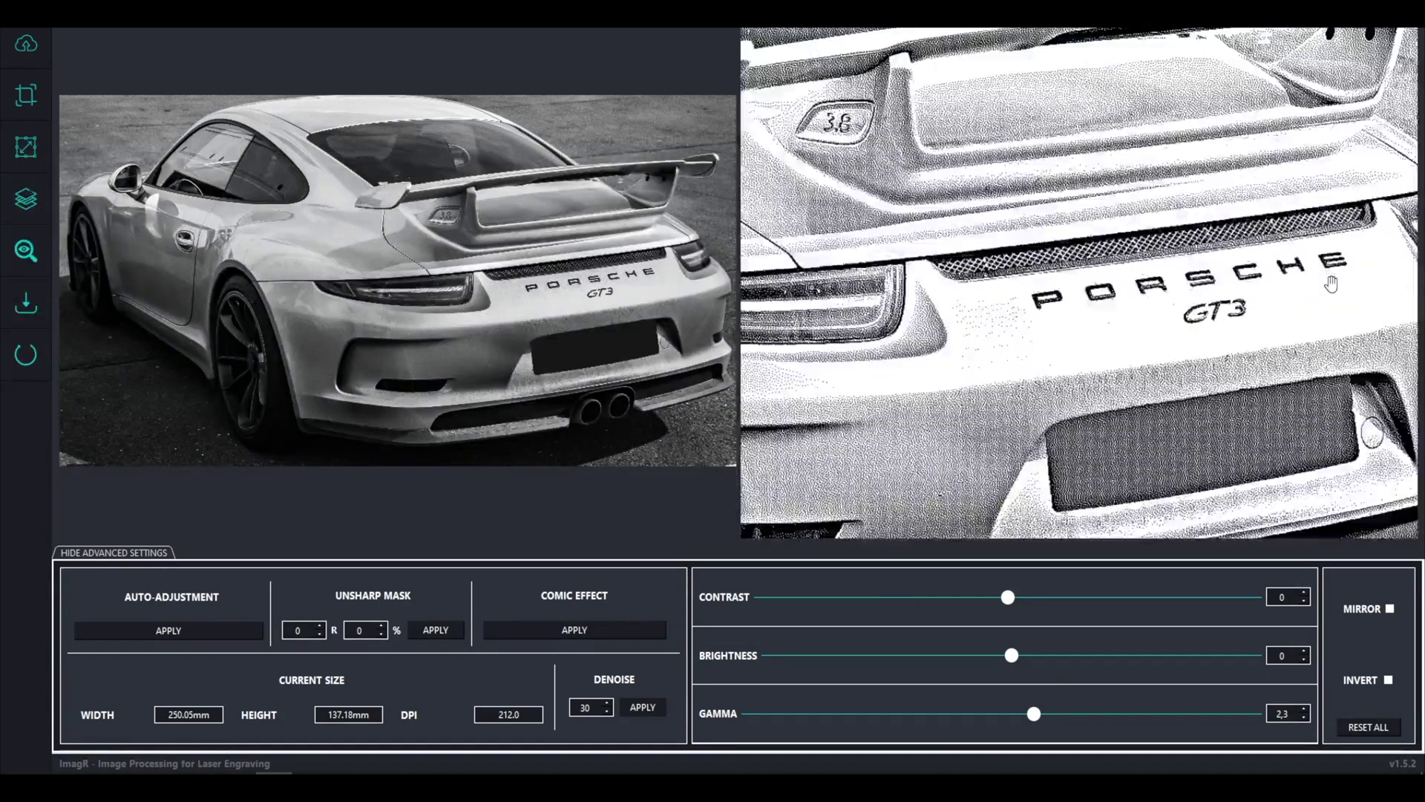
# Step: Lower brightness from -17 to -21, checking the PORSCHE badge detail in the preview
pyautogui.moveTo(1120, 336); pyautogui.dragTo(999, 327)
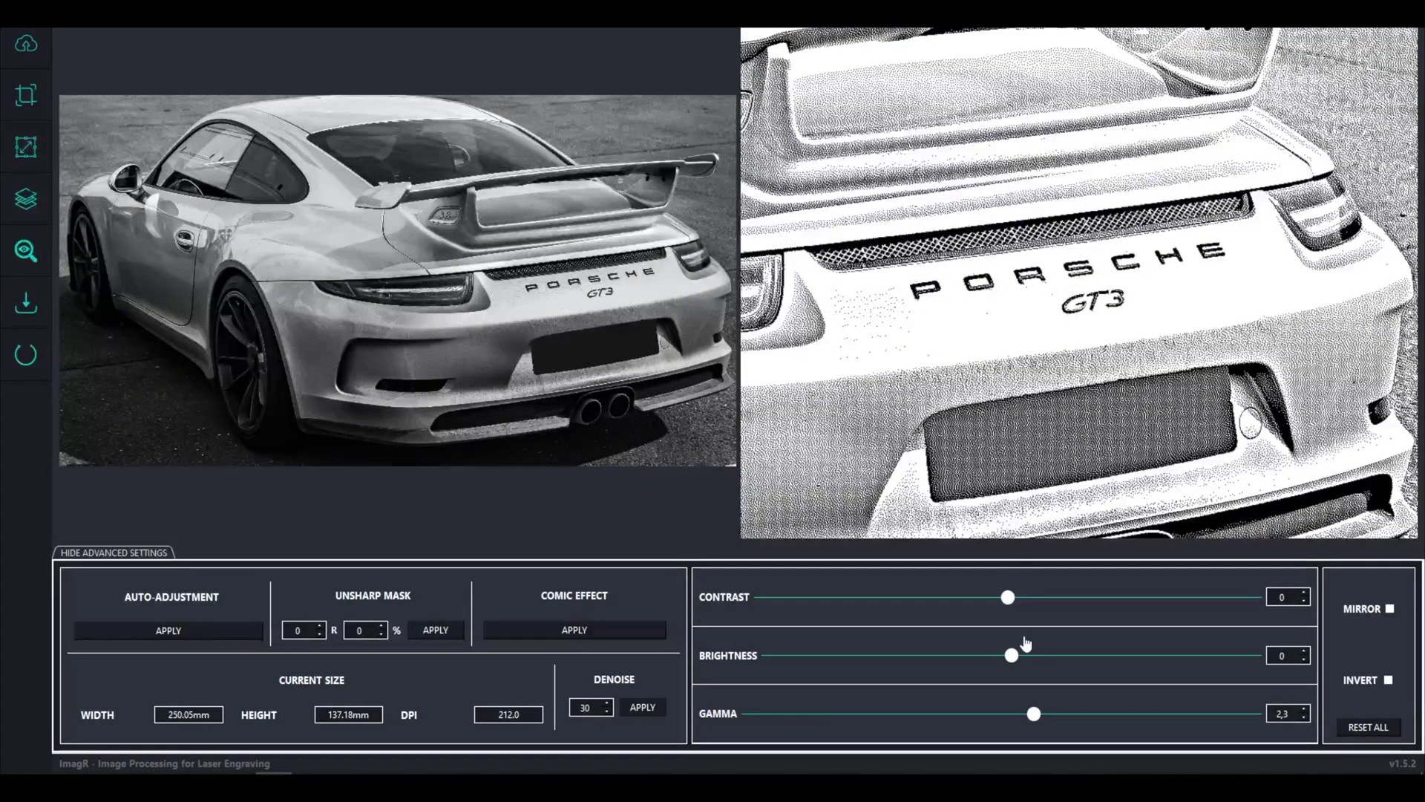
pyautogui.moveTo(1011, 656); pyautogui.dragTo(971, 662)
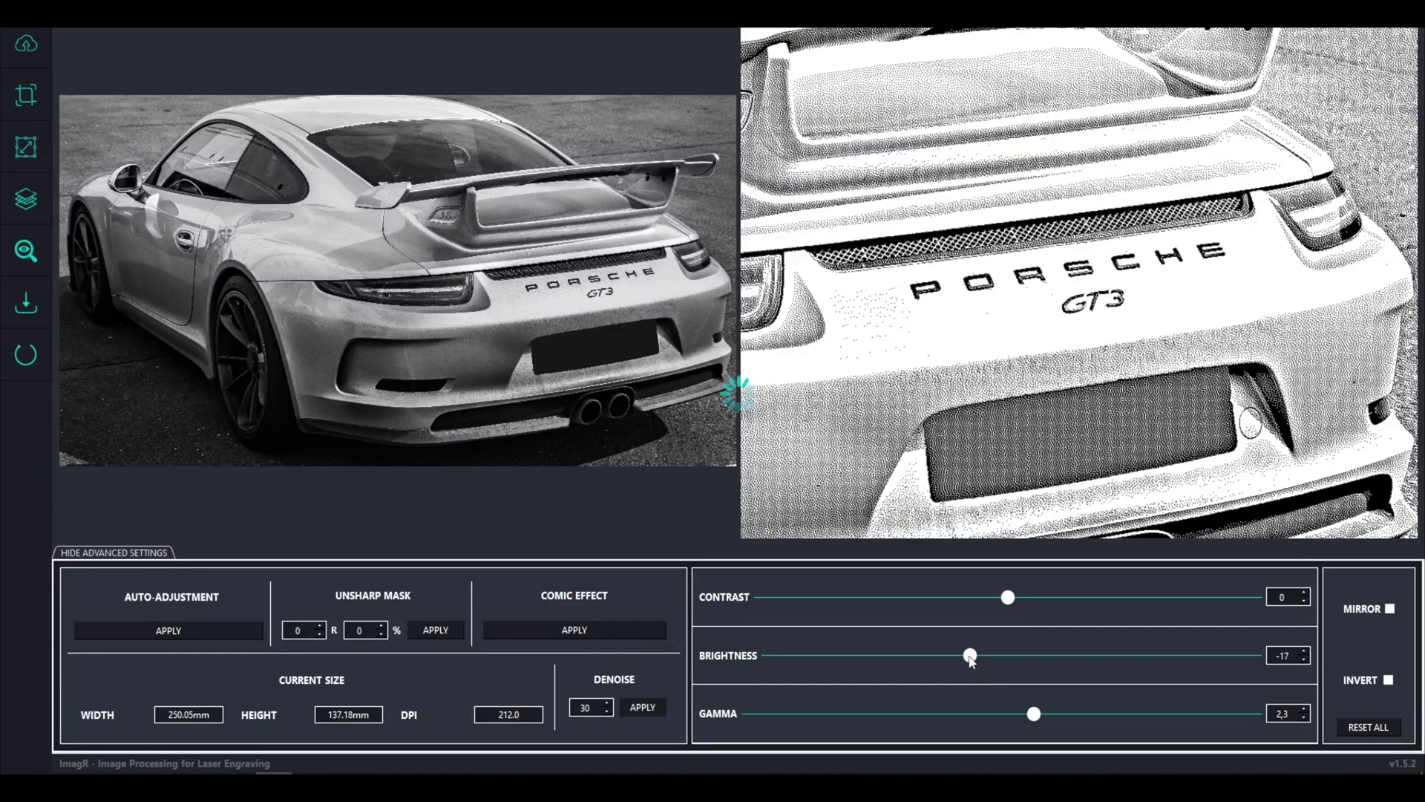
pyautogui.scroll(3, 1312, 266)
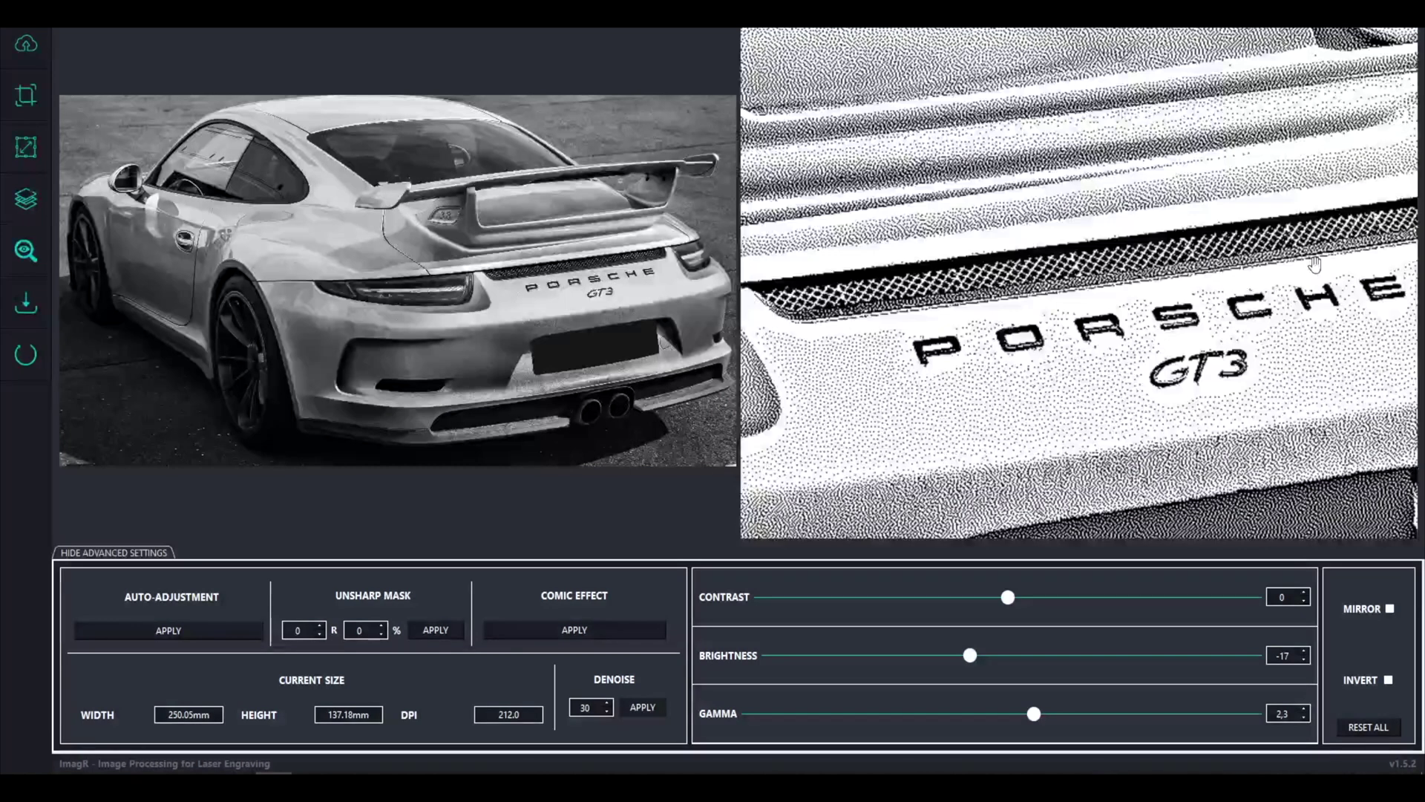
pyautogui.scroll(-1, 1188, 421)
pyautogui.scroll(-4, 1188, 421)
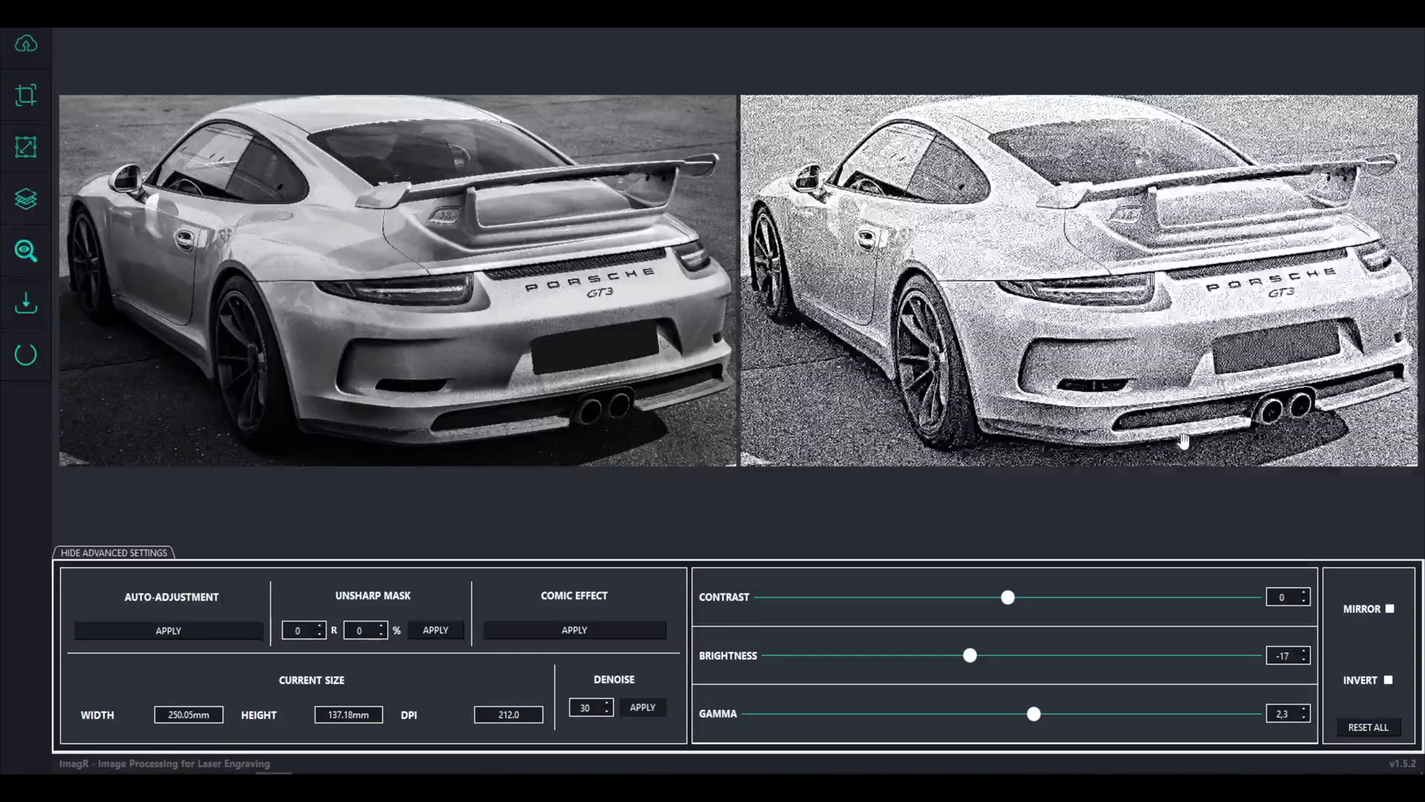
pyautogui.scroll(4, 1196, 322)
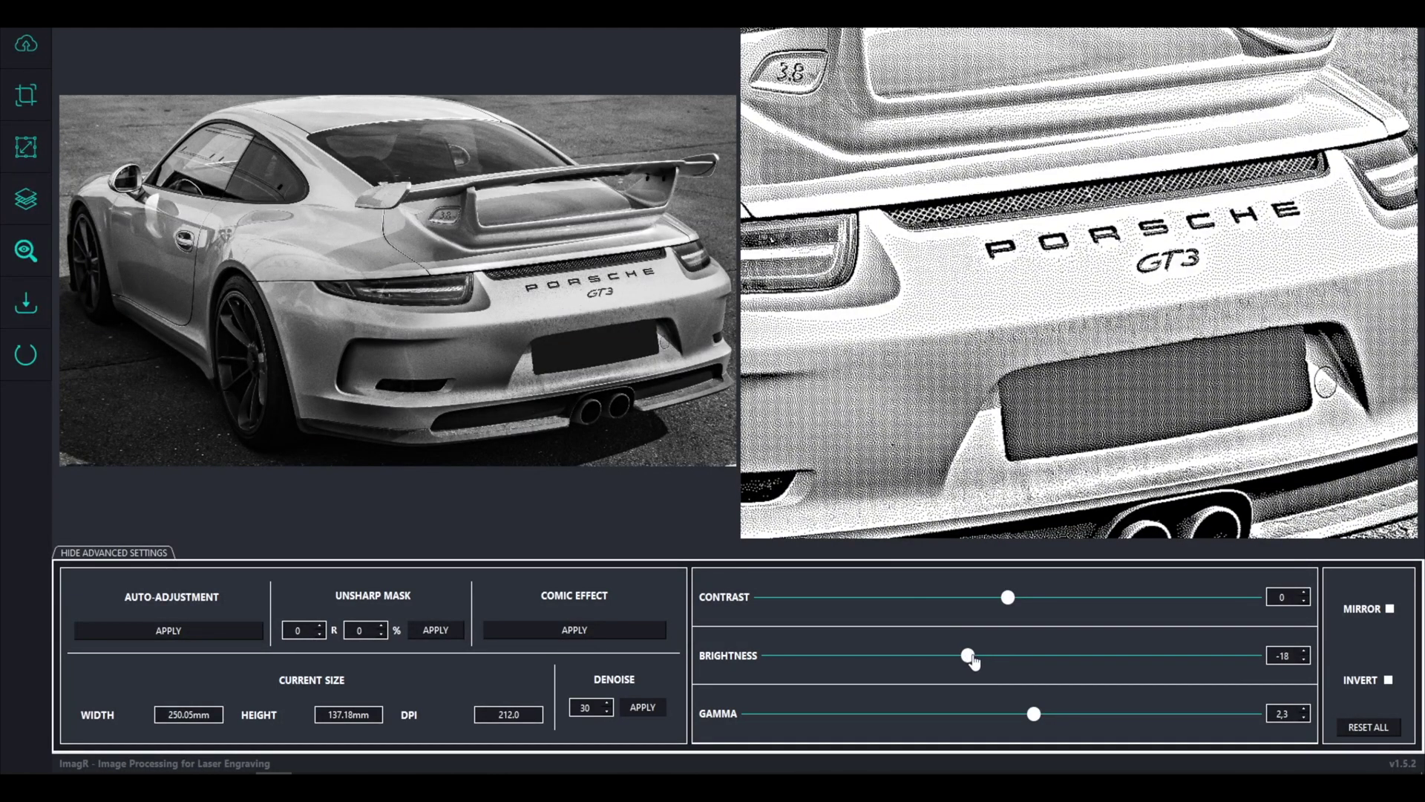
pyautogui.moveTo(970, 653); pyautogui.dragTo(961, 654)
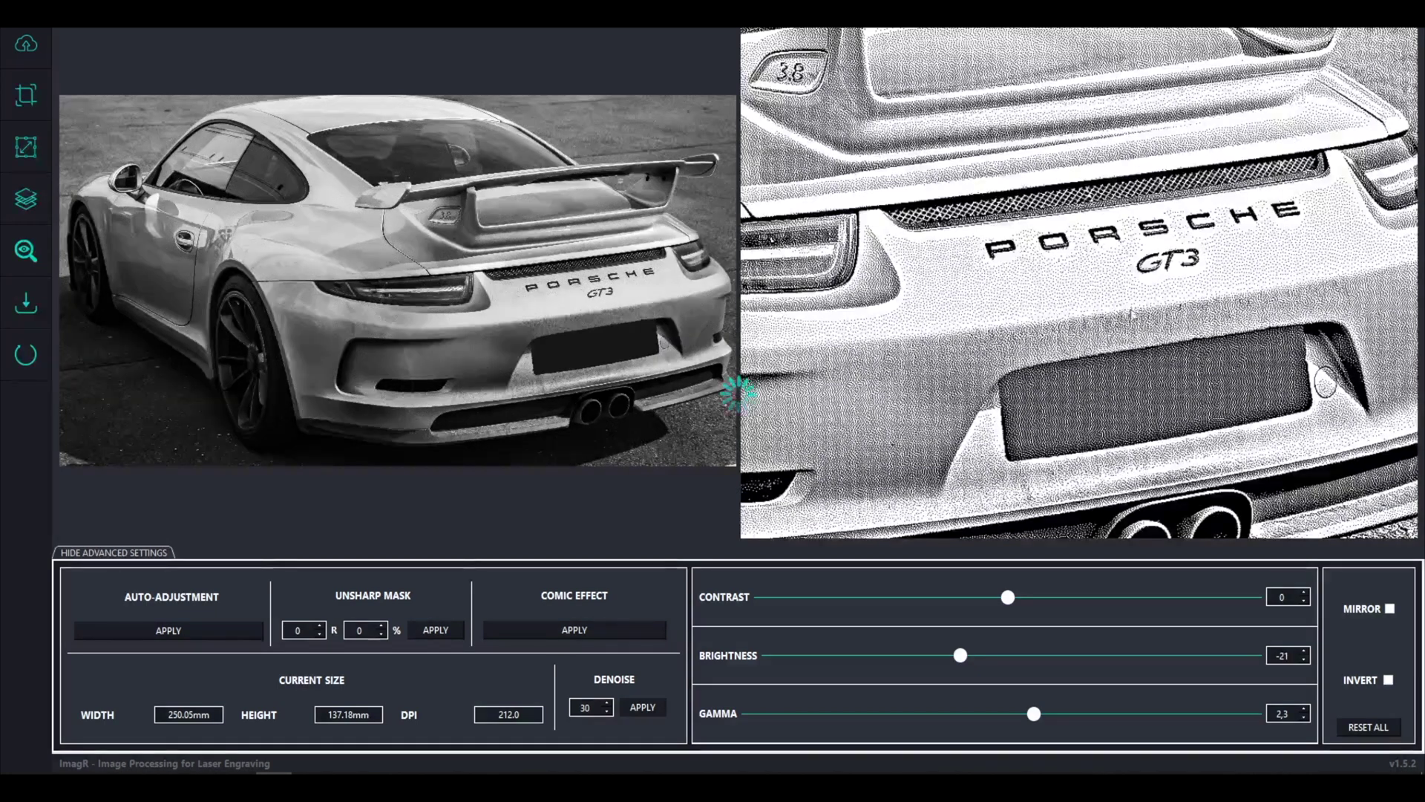
pyautogui.scroll(2, 1204, 293)
pyautogui.scroll(2, 1195, 319)
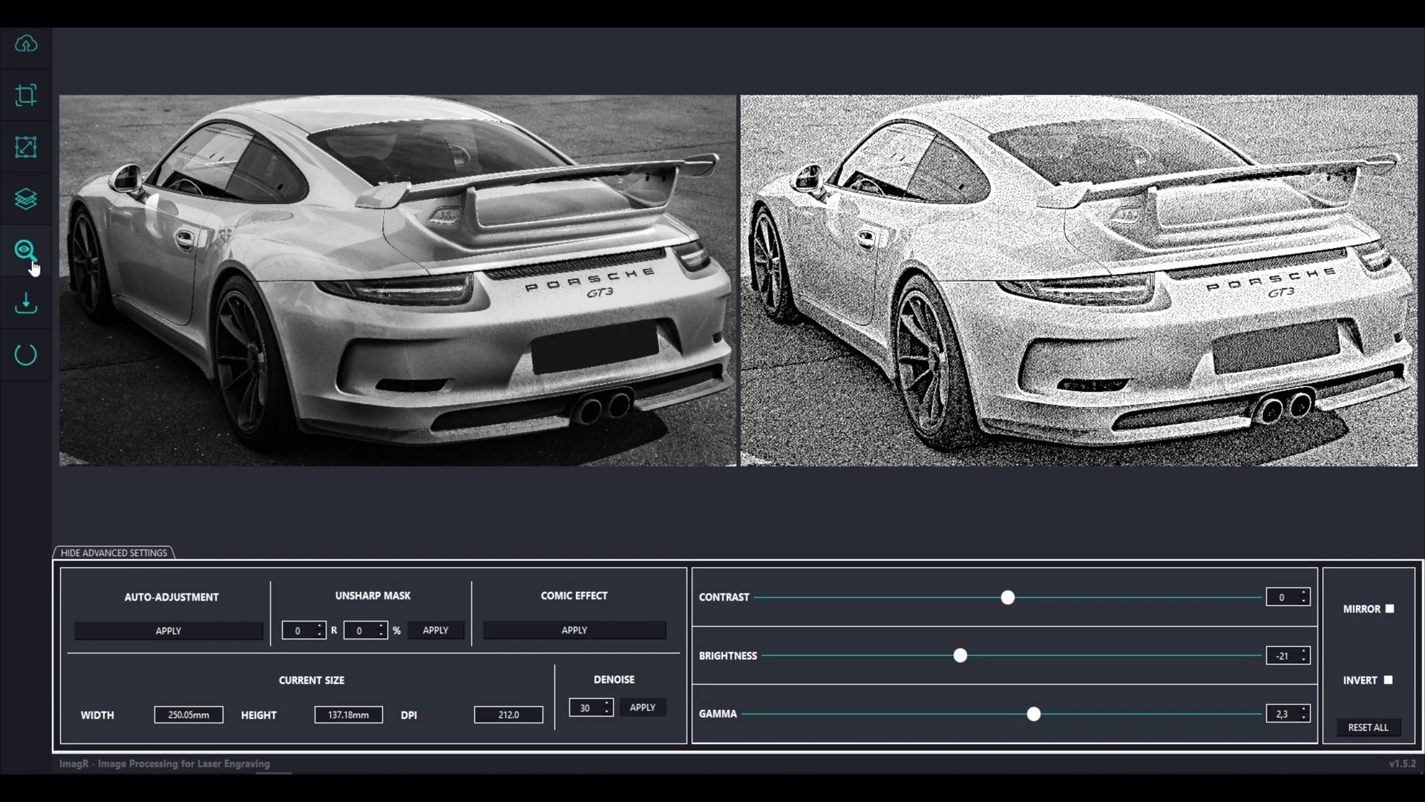
pyautogui.click(33, 266)
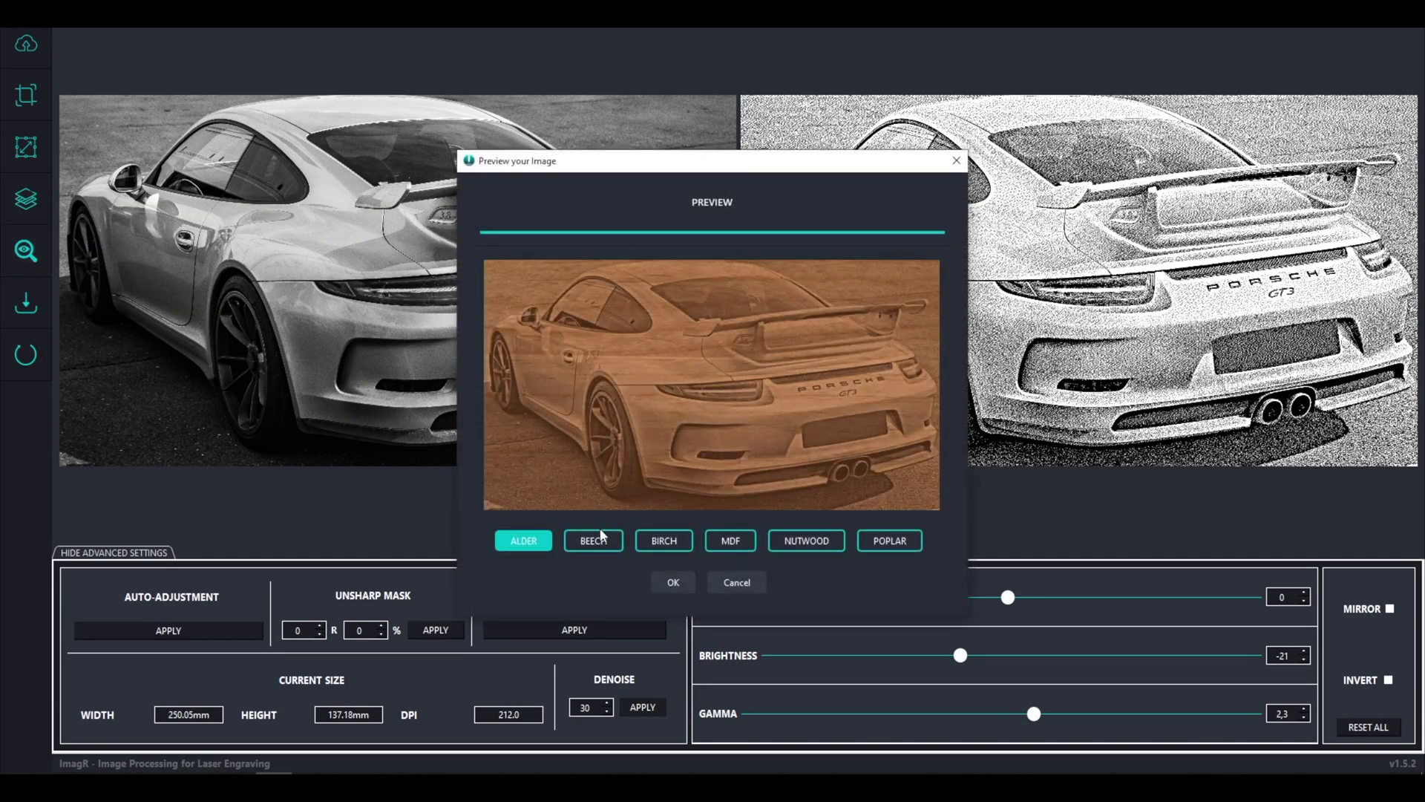
pyautogui.click(600, 538)
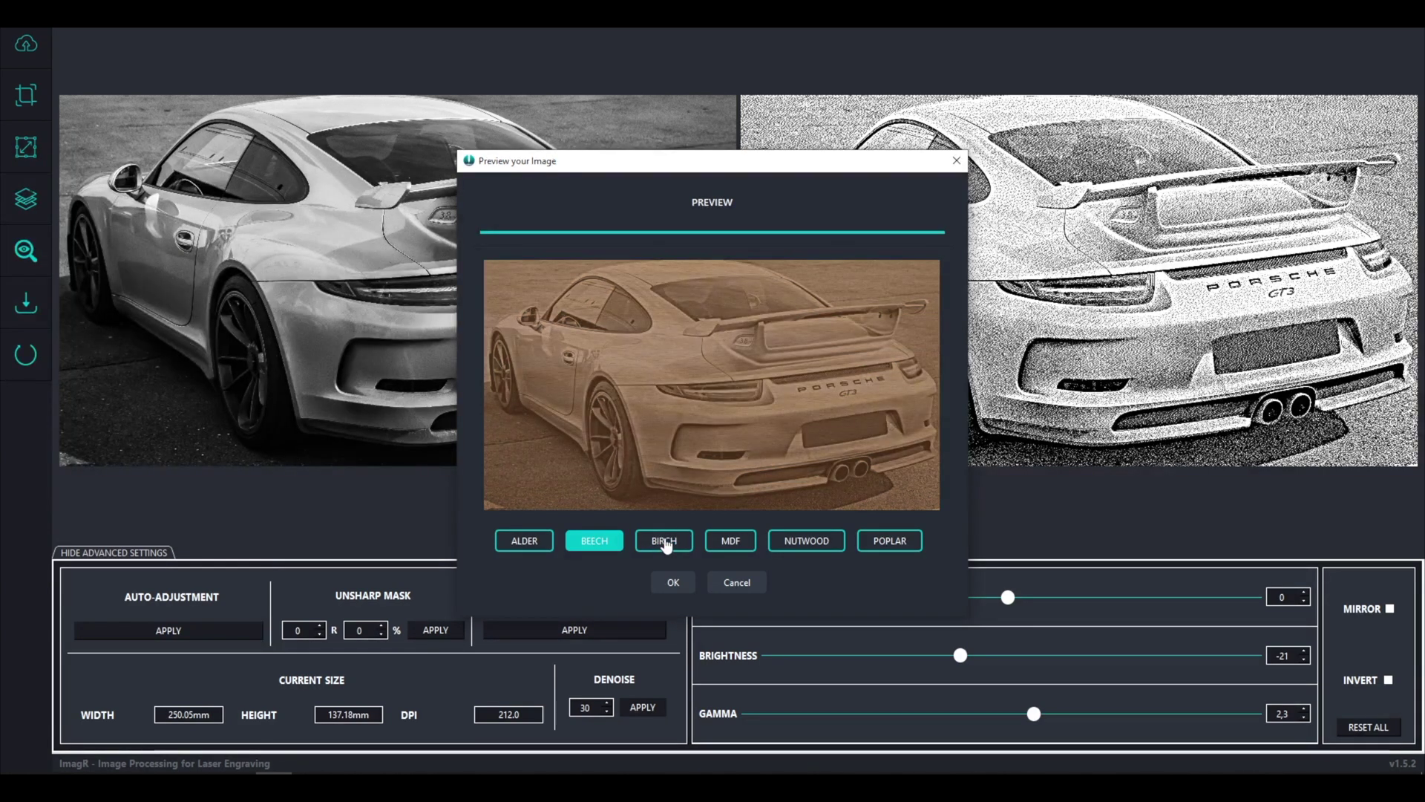
pyautogui.click(664, 542)
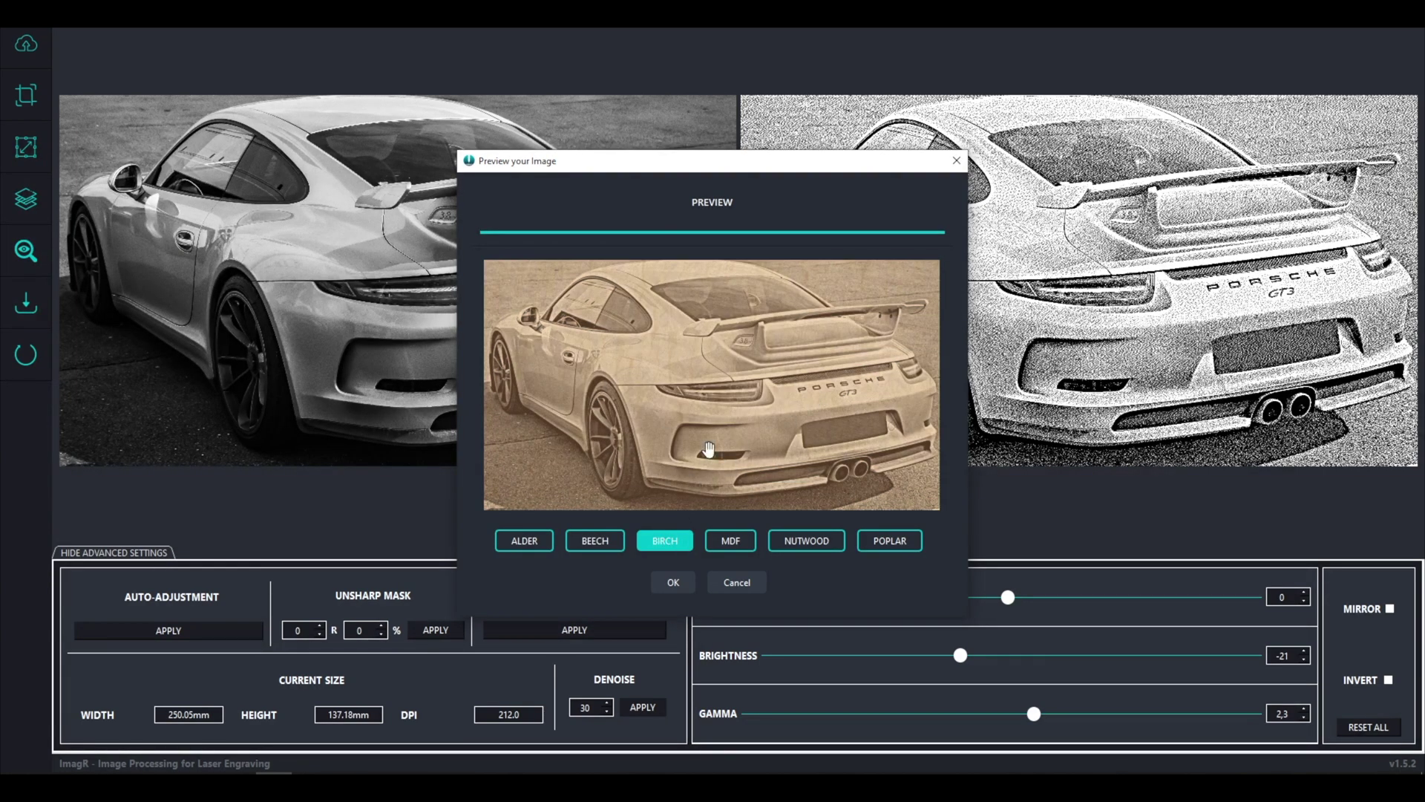
pyautogui.press('Escape')
pyautogui.click(29, 309)
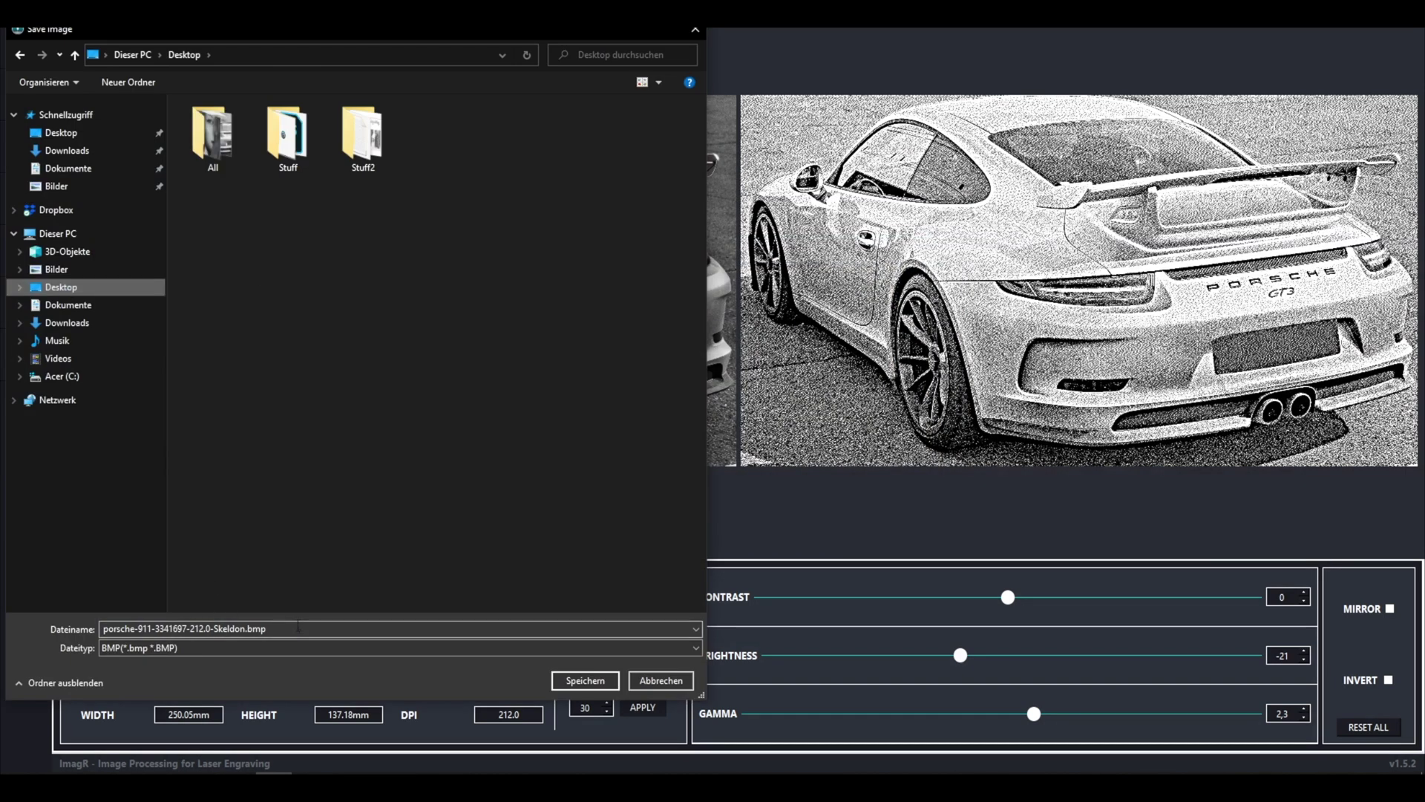
pyautogui.click(297, 627)
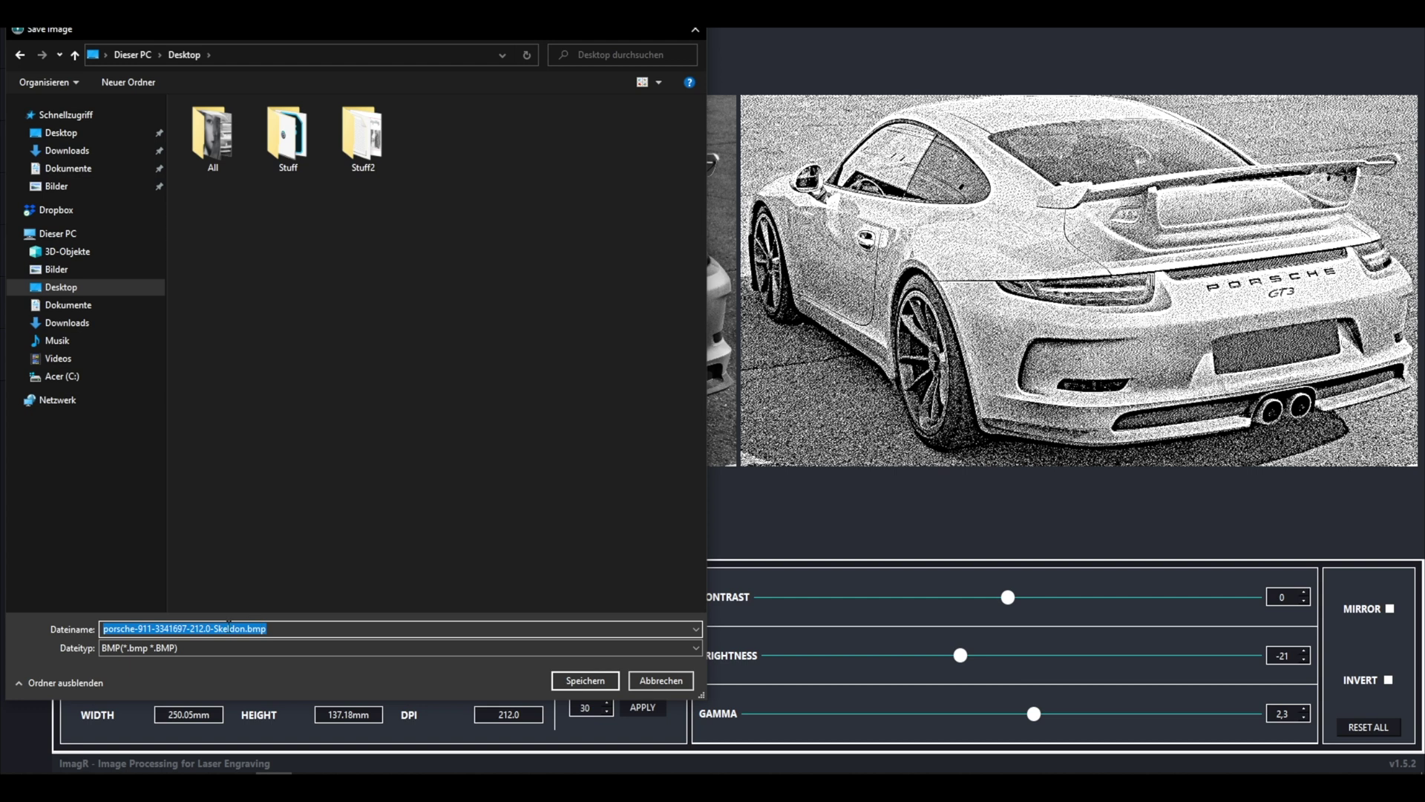
pyautogui.doubleClick(225, 628)
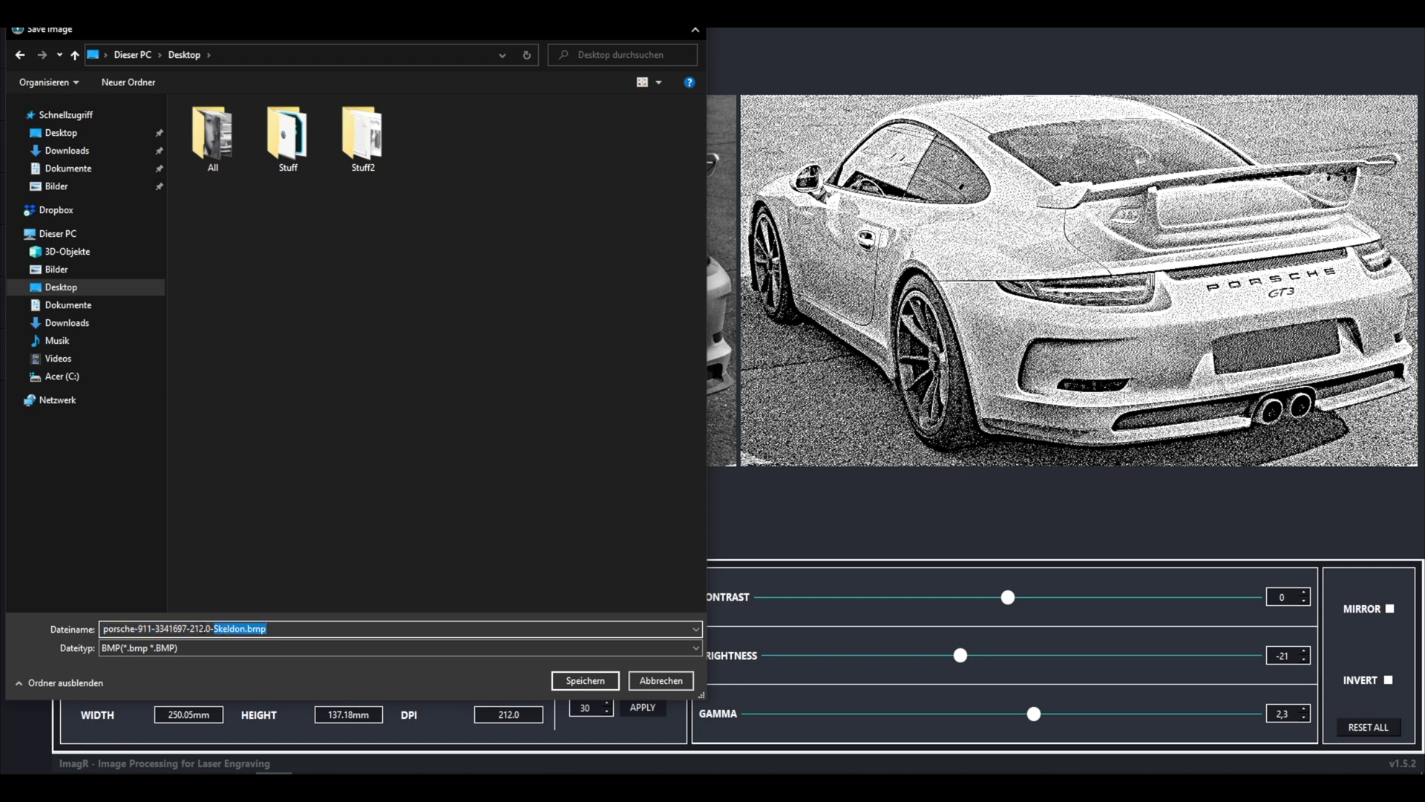
pyautogui.doubleClick(200, 628)
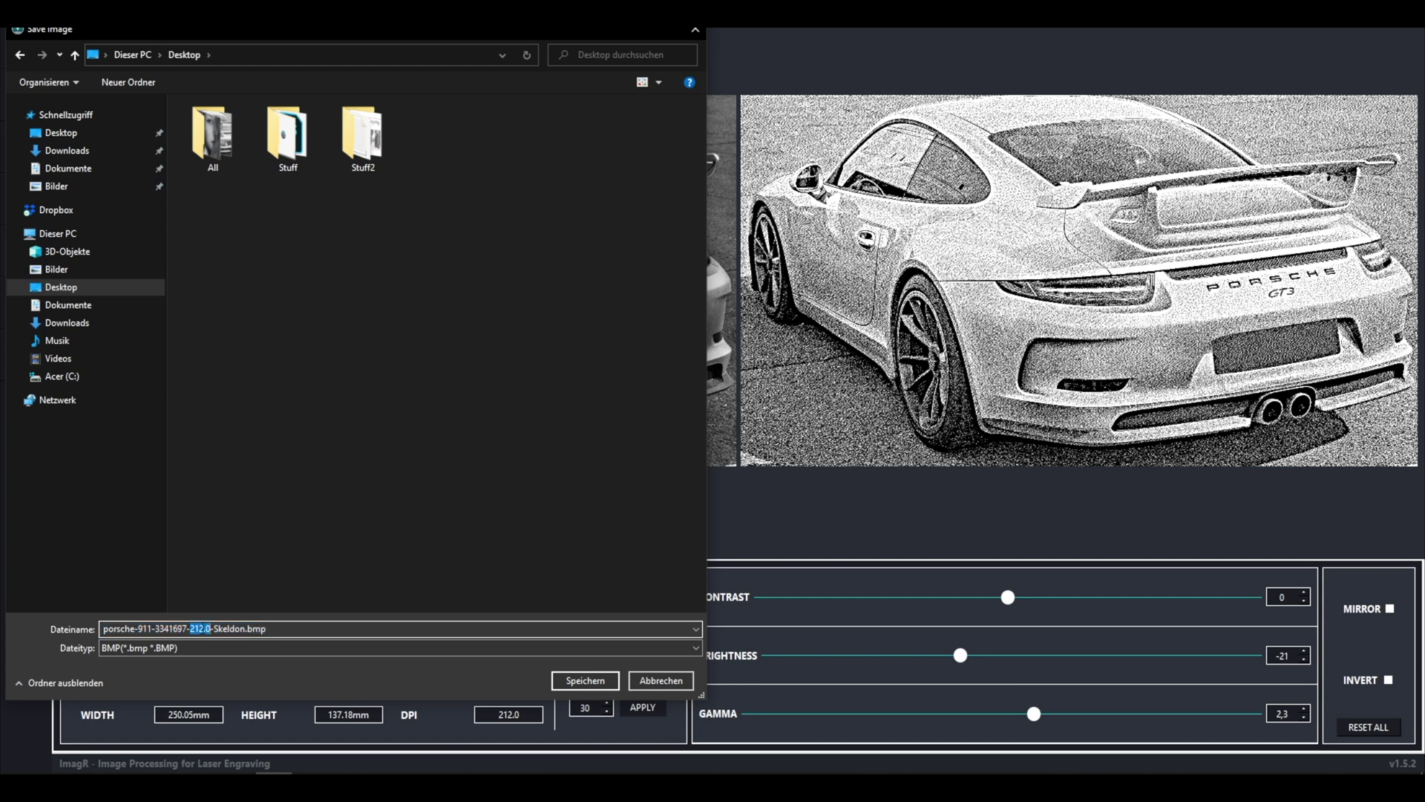
pyautogui.click(298, 628)
# Step: Save the BMP and set its RDWorks scan layer to 200 mm/s, min and max power 16%
pyautogui.click(583, 682)
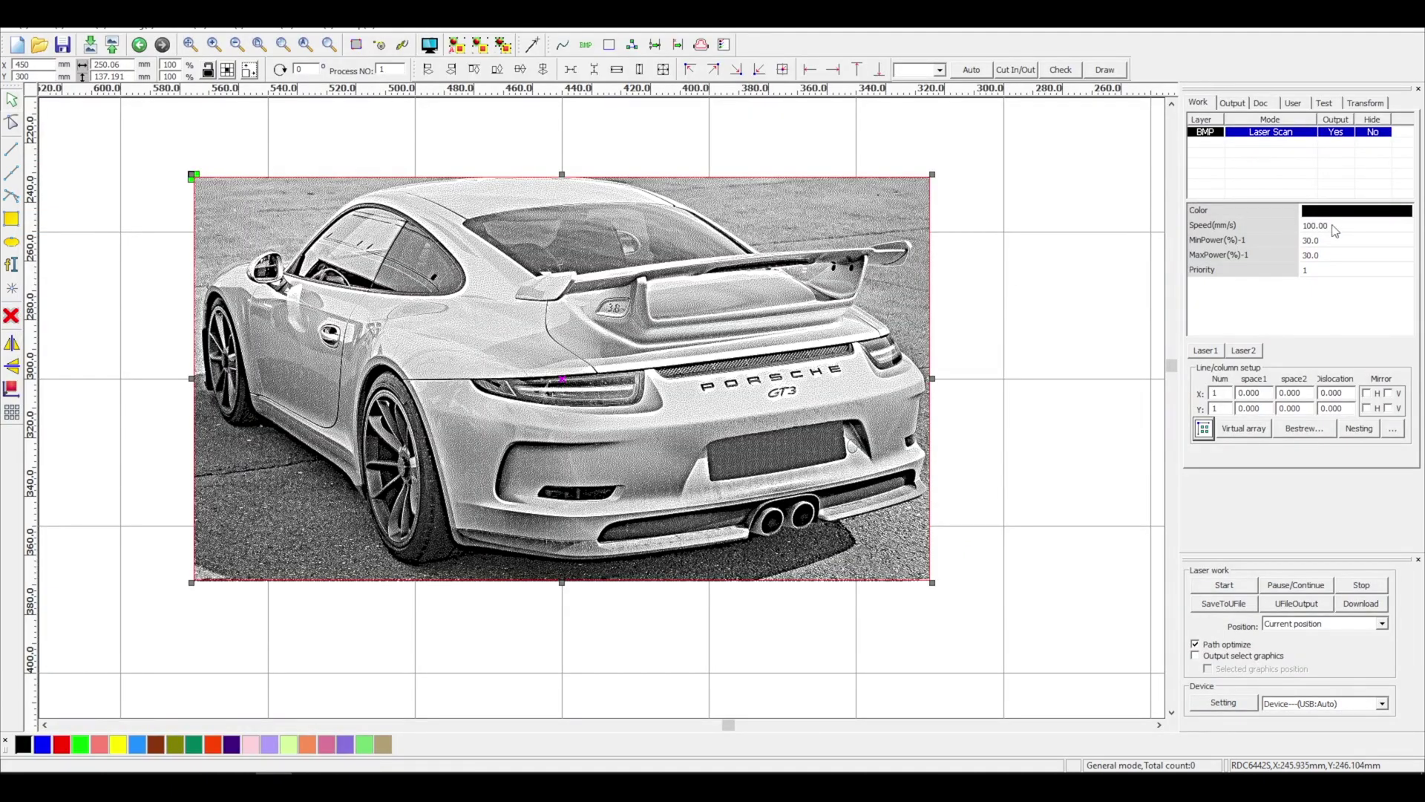
pyautogui.doubleClick(1333, 225)
pyautogui.doubleClick(1333, 225)
pyautogui.write('200')
pyautogui.press('Tab')
pyautogui.doubleClick(1332, 240)
pyautogui.write('16')
pyautogui.doubleClick(1329, 254)
pyautogui.write('16')
pyautogui.click(1047, 283)
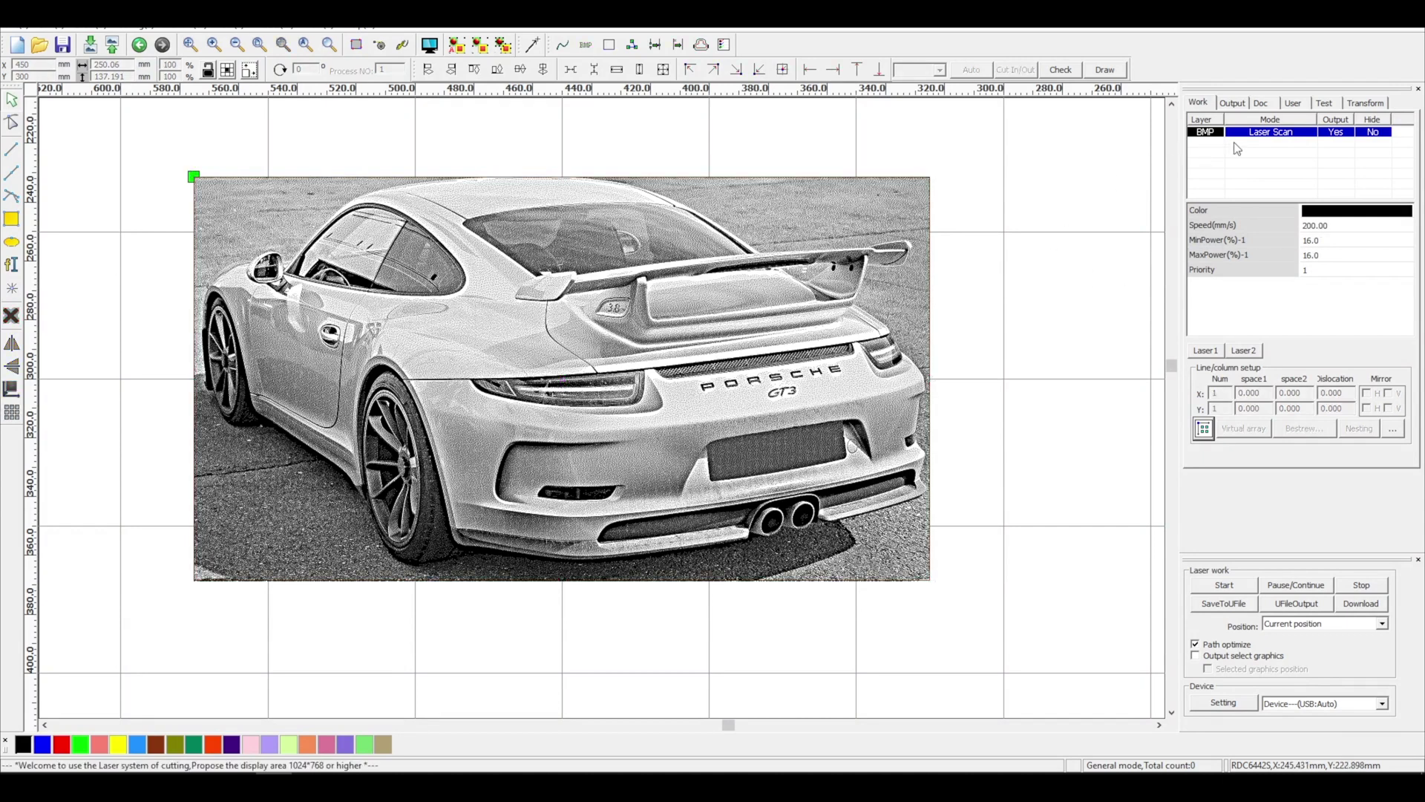
# Step: Check the scan interval in the BMP layer's Layer Parameter dialog and confirm
pyautogui.doubleClick(1259, 134)
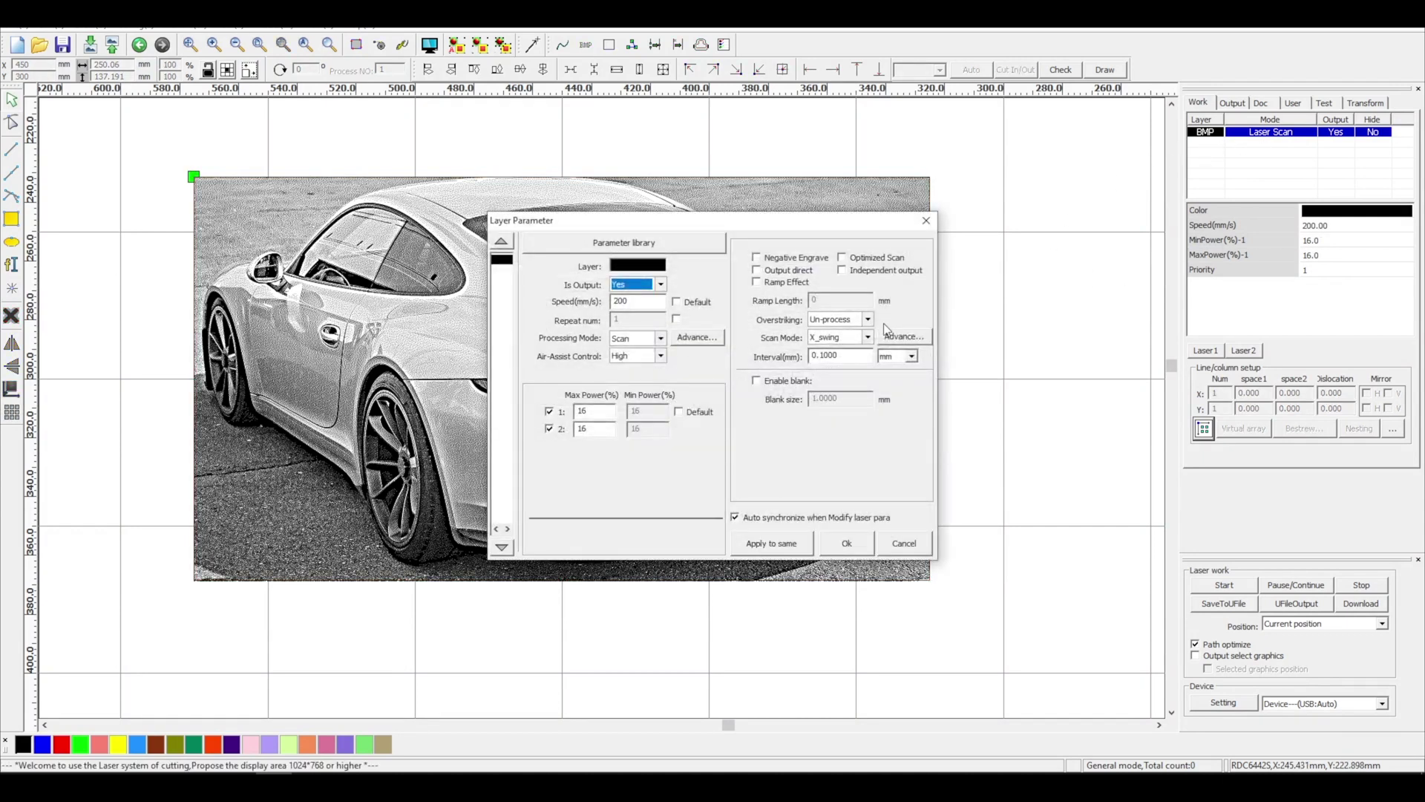
pyautogui.click(861, 354)
pyautogui.click(840, 540)
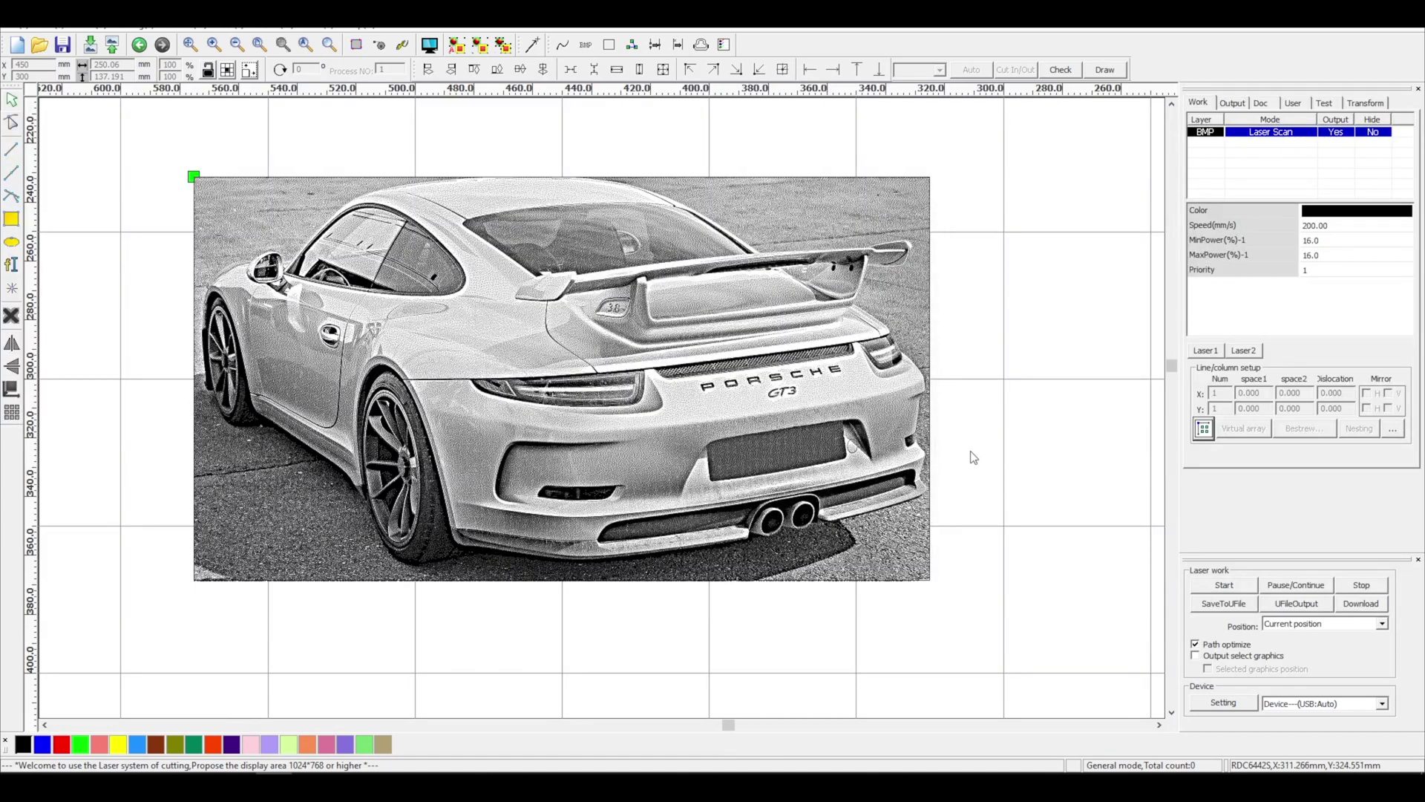